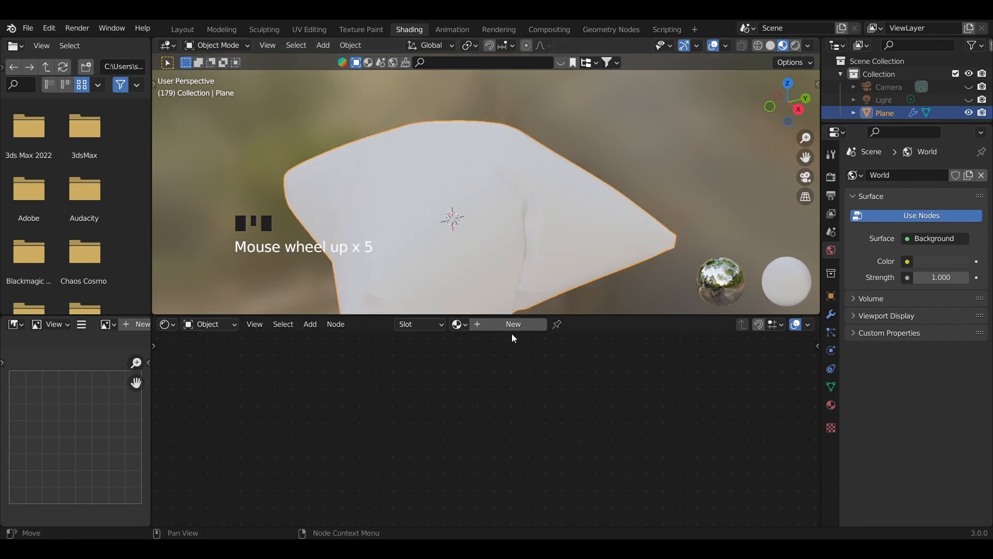
# - Create a new material for the pillow object, with its shader nodes in view
pyautogui.click(510, 326)
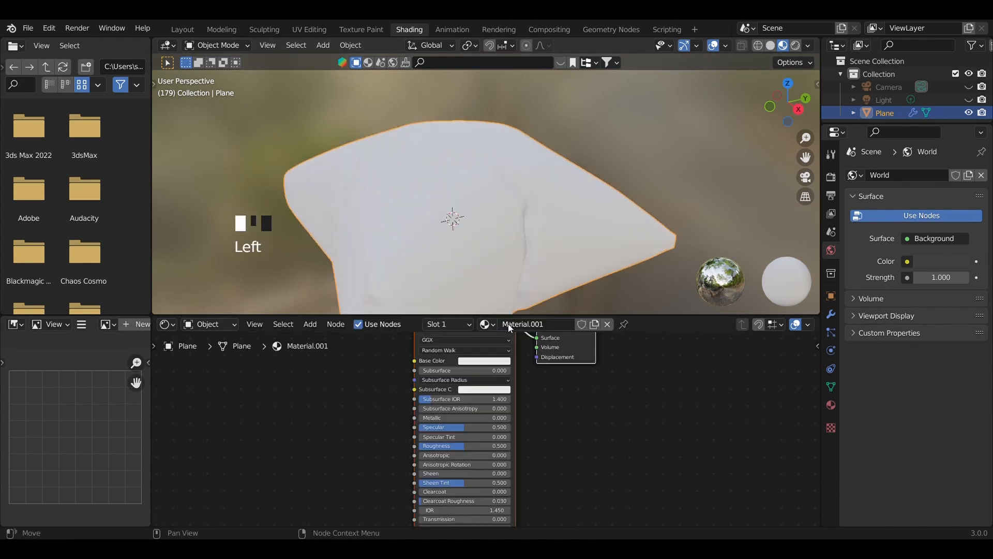
pyautogui.moveTo(558, 420); pyautogui.dragTo(580, 482, button='middle')
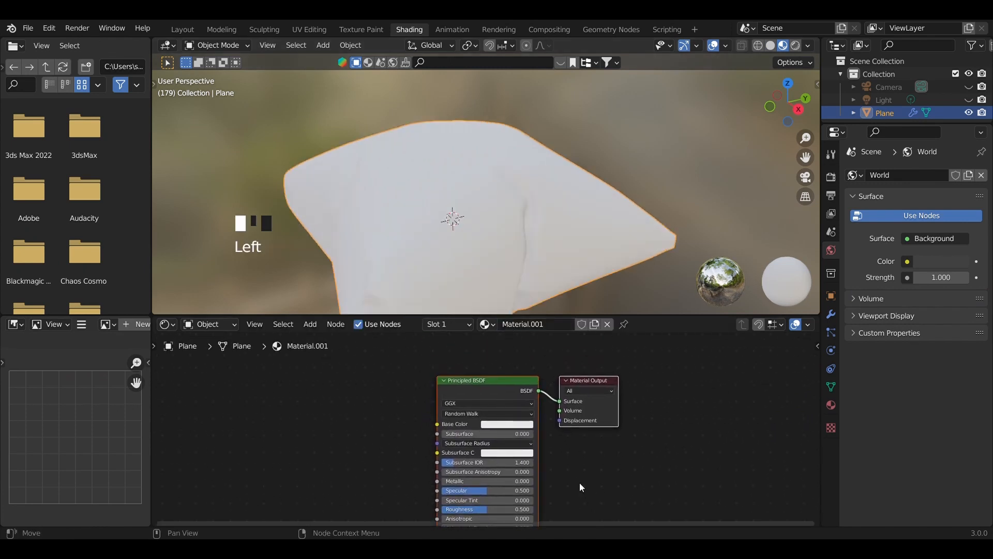
pyautogui.scroll(1, 478, 453)
pyautogui.moveTo(383, 433); pyautogui.dragTo(527, 458, button='middle')
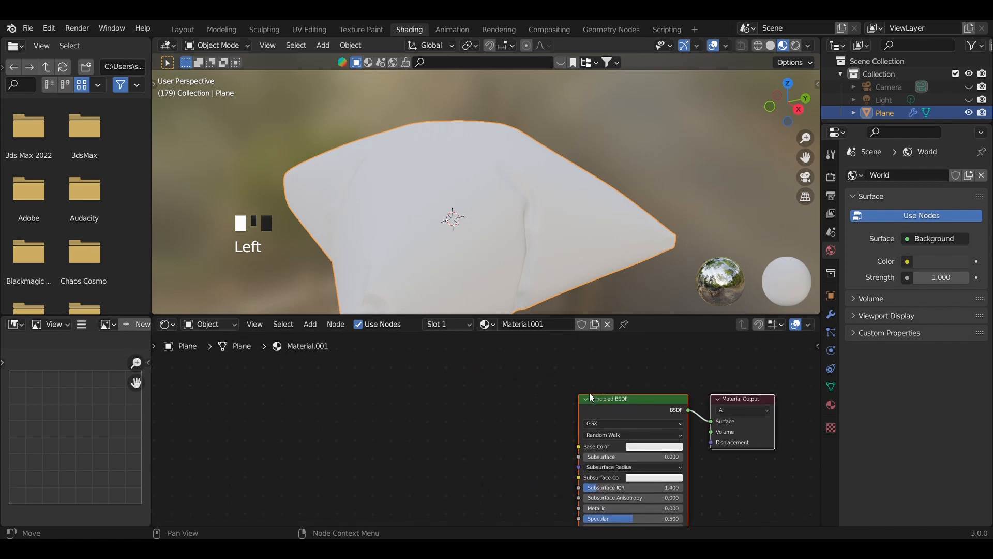
# - Add a Texture Coordinate, Mapping and Image Texture node setup to the Principled BSDF node's Base Color
pyautogui.click(605, 400)
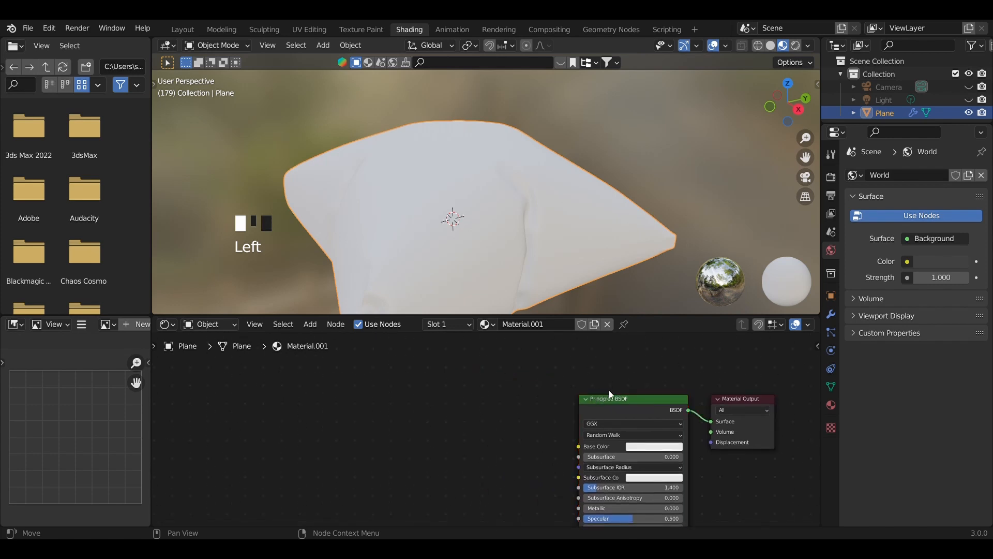
pyautogui.hotkey('ctrl', 't')
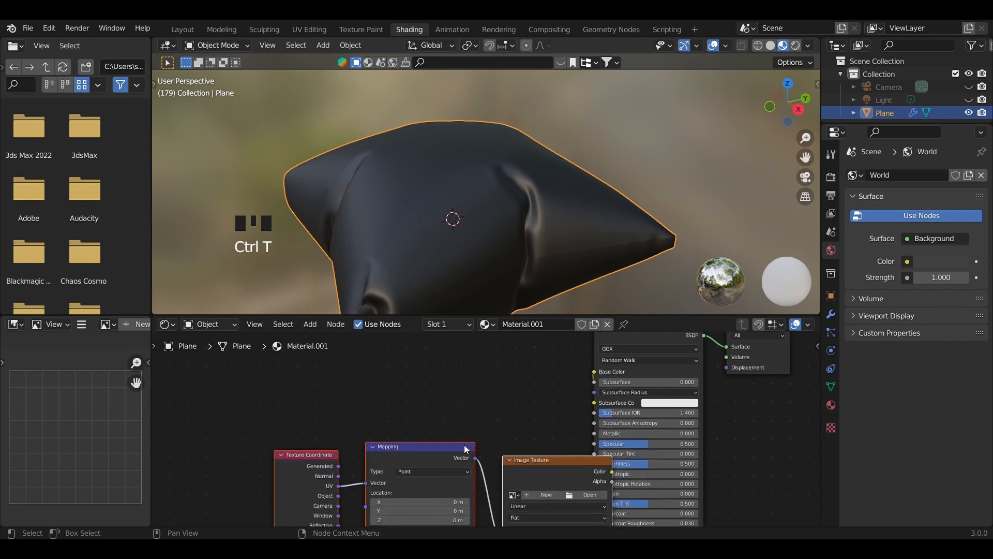
pyautogui.click(560, 453)
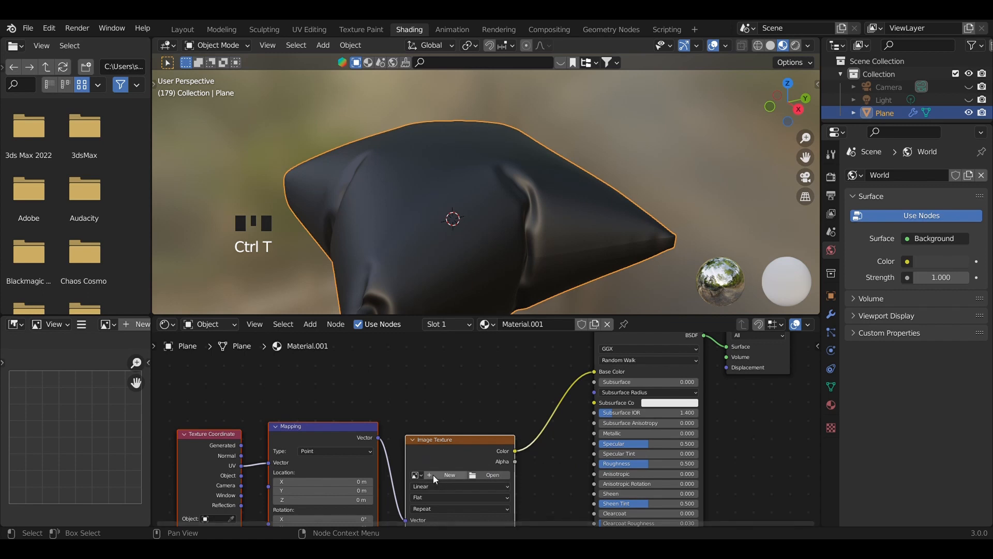
# - Switch the Image Texture node to a Magic Texture and reposition the Mapping node in the node tree
pyautogui.doubleClick(428, 439)
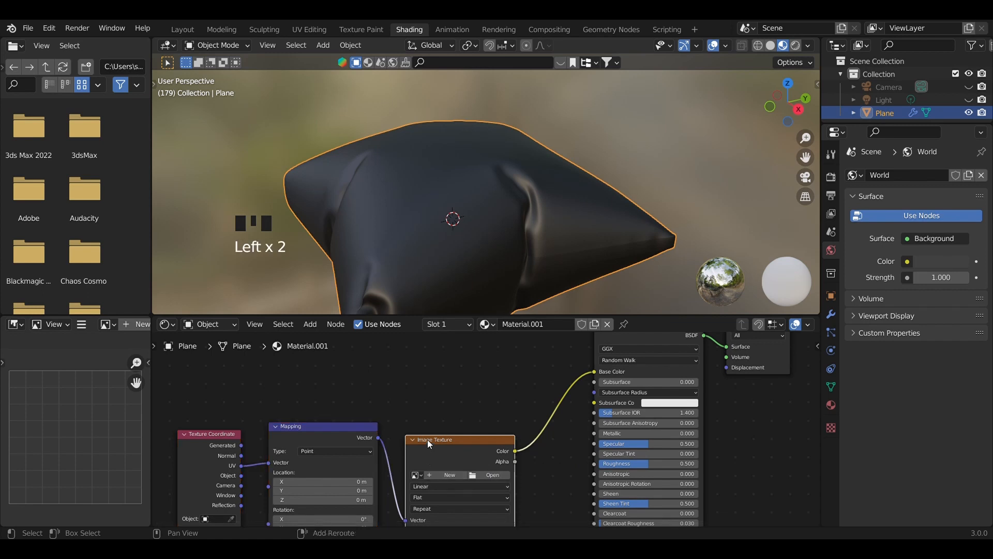
pyautogui.hotkey('shift', 's')
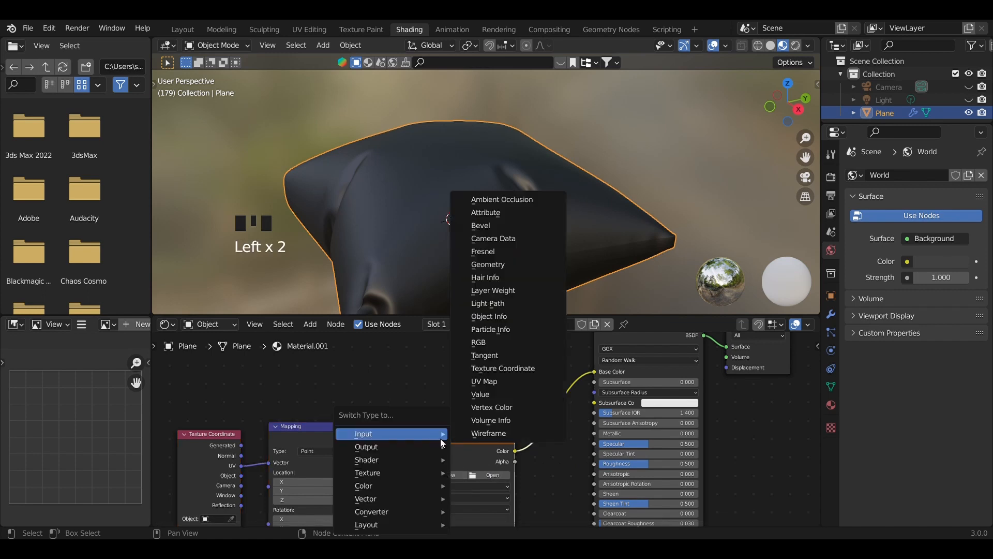
pyautogui.moveTo(403, 472)
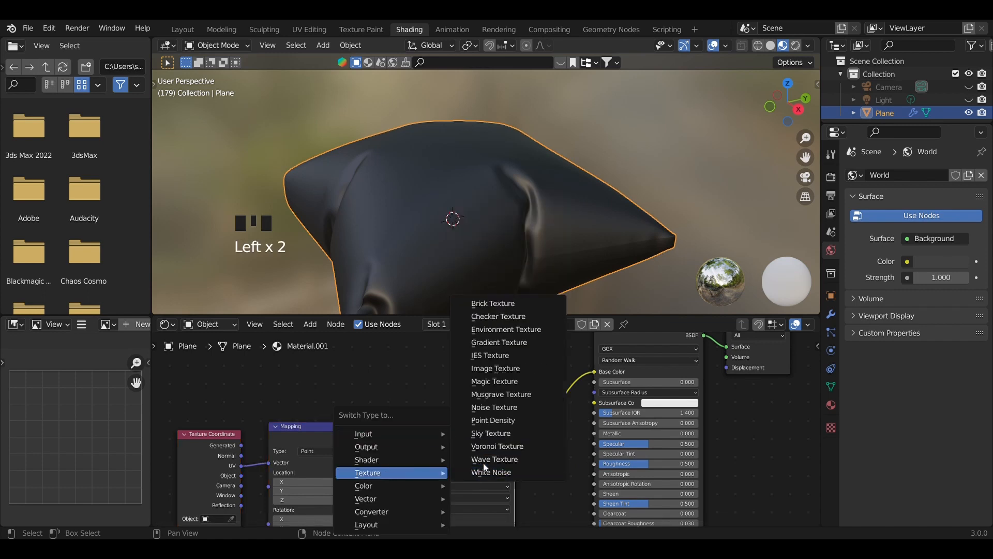
pyautogui.click(485, 381)
pyautogui.scroll(-3, 359, 429)
pyautogui.moveTo(359, 429); pyautogui.dragTo(342, 389)
pyautogui.moveTo(343, 388); pyautogui.dragTo(332, 371)
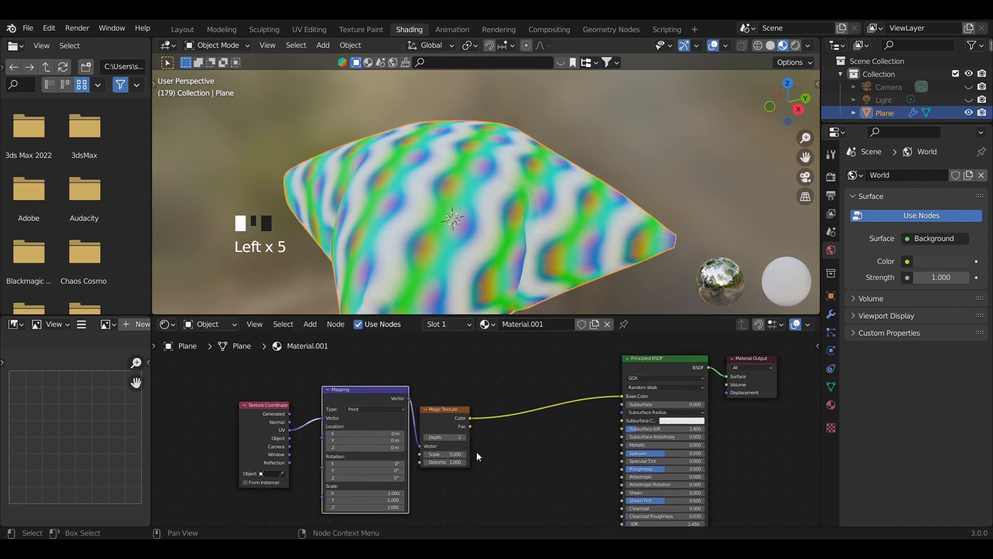
# - Reroute the Magic Texture's Color link from the Principled BSDF's Base Color input to its Normal input
pyautogui.scroll(-2, 622, 375)
pyautogui.click(622, 371)
pyautogui.scroll(1, 622, 378)
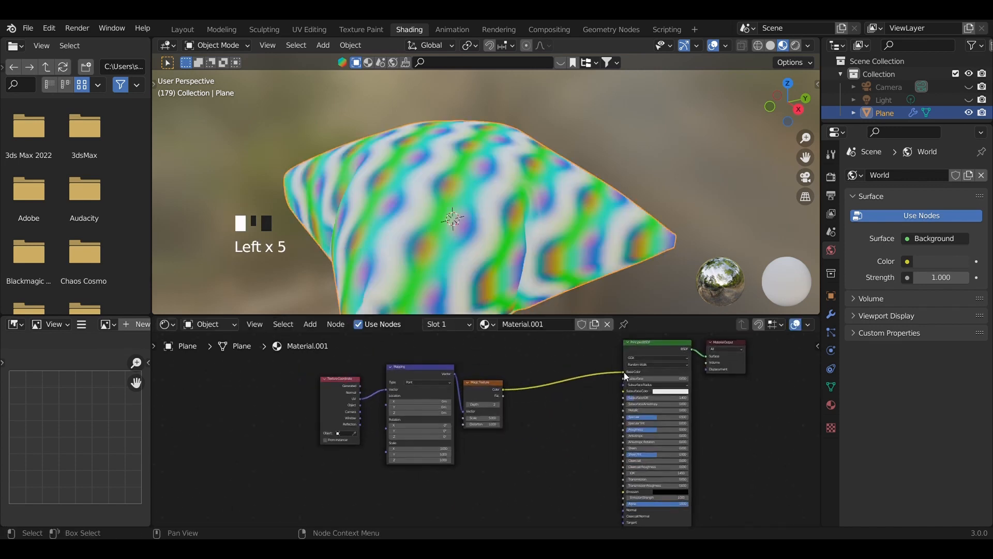
pyautogui.moveTo(624, 372); pyautogui.dragTo(621, 458)
pyautogui.scroll(-3, 555, 460)
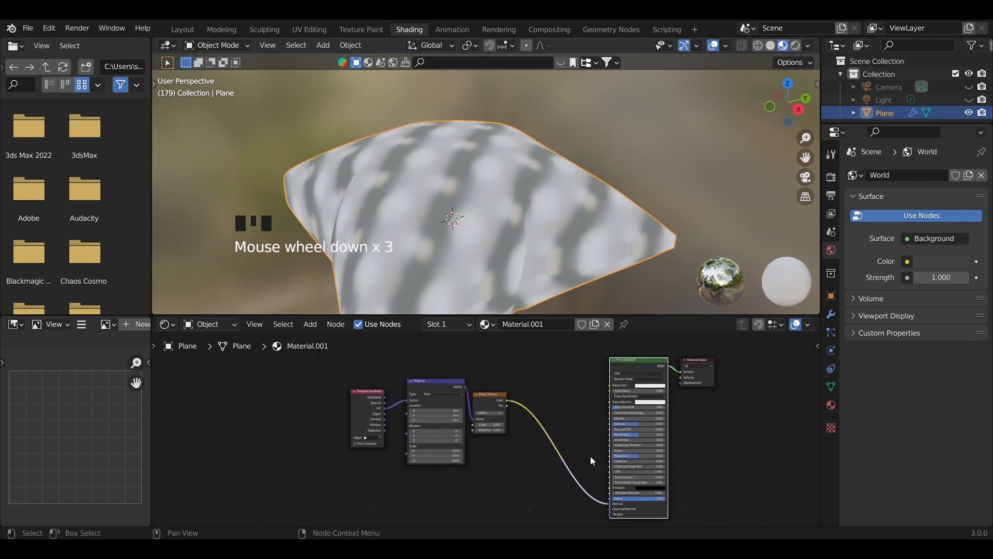
# - Insert a Bump node on the link between the Magic Texture and the Principled BSDF's Normal input
pyautogui.hotkey('shift', 'a')
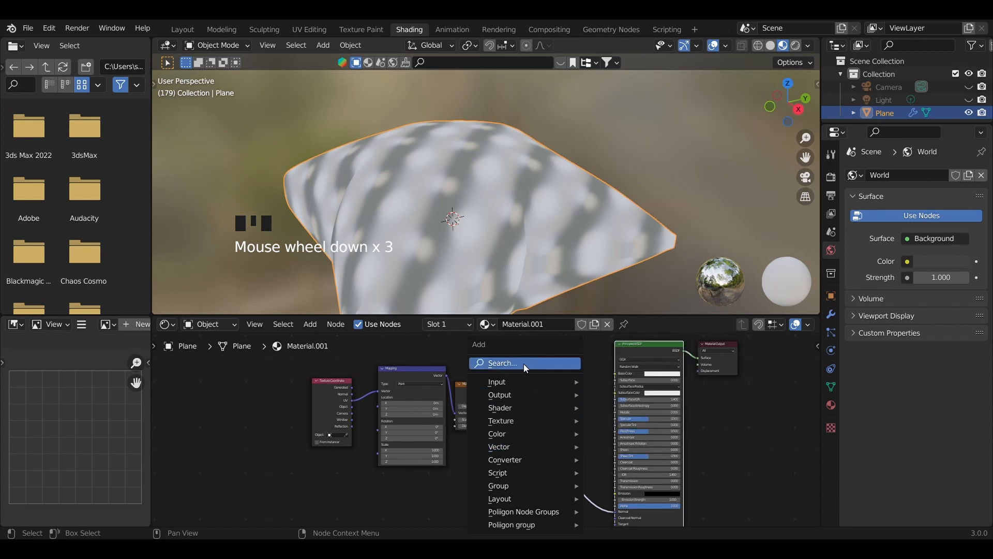
pyautogui.click(524, 364)
pyautogui.write('bump')
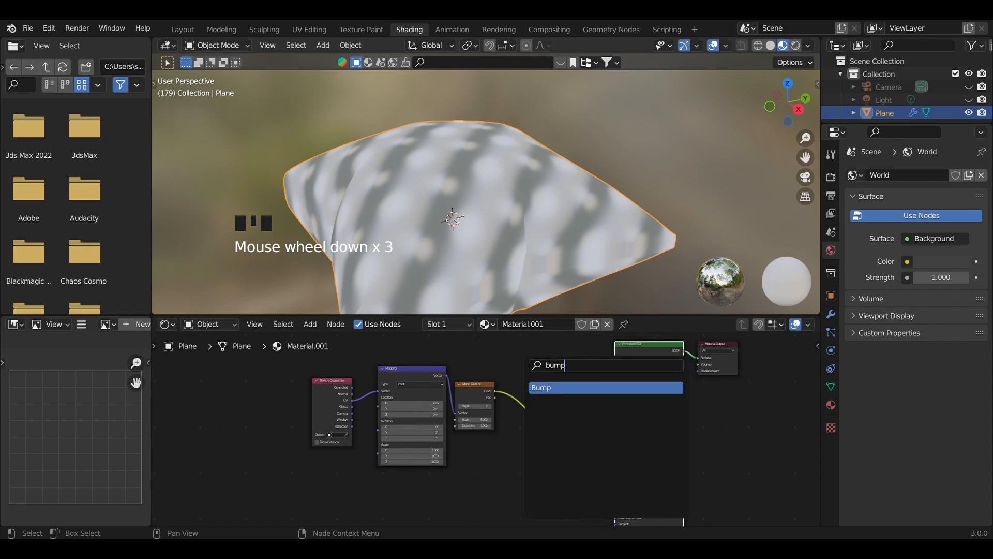
pyautogui.press('Return')
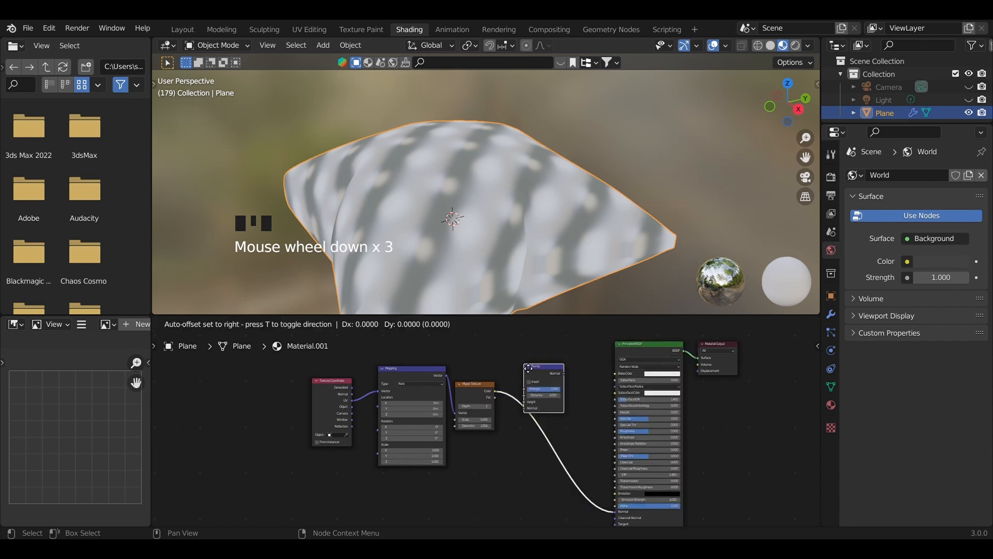
pyautogui.click(526, 440)
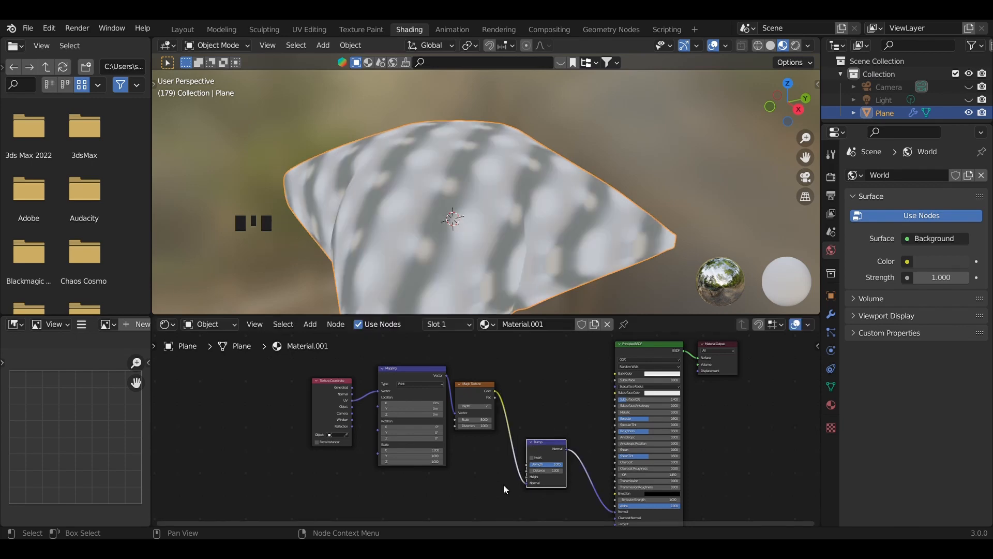
# - Set the Magic Texture's Scale to 97.400 for a fine weave pattern on the pillow
pyautogui.scroll(4, 506, 486)
pyautogui.moveTo(464, 457); pyautogui.dragTo(470, 494, button='middle')
pyautogui.moveTo(468, 430); pyautogui.dragTo(556, 430)
pyautogui.scroll(-3, 538, 233)
pyautogui.moveTo(548, 222)
pyautogui.mouseDown(button='middle')
pyautogui.moveTo(505, 239)
pyautogui.moveTo(544, 235)
pyautogui.mouseUp(button='middle')
pyautogui.scroll(3, 543, 235)
pyautogui.moveTo(481, 433); pyautogui.dragTo(499, 433)
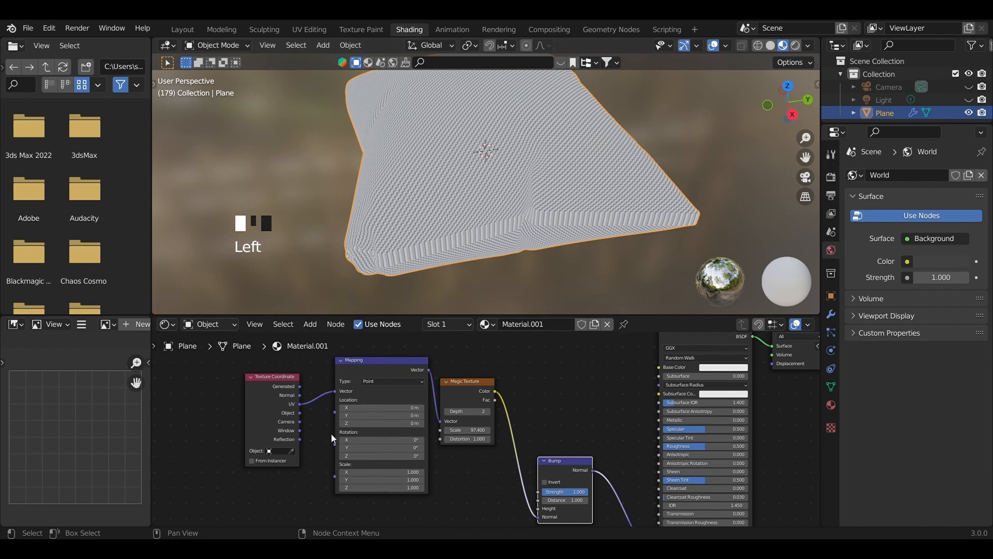
# - Try the Object coordinate output as the Mapping node's Vector input, check the pattern on the pillow, and undo the change
pyautogui.moveTo(300, 413); pyautogui.dragTo(335, 392)
pyautogui.click(461, 240)
pyautogui.scroll(-2, 463, 238)
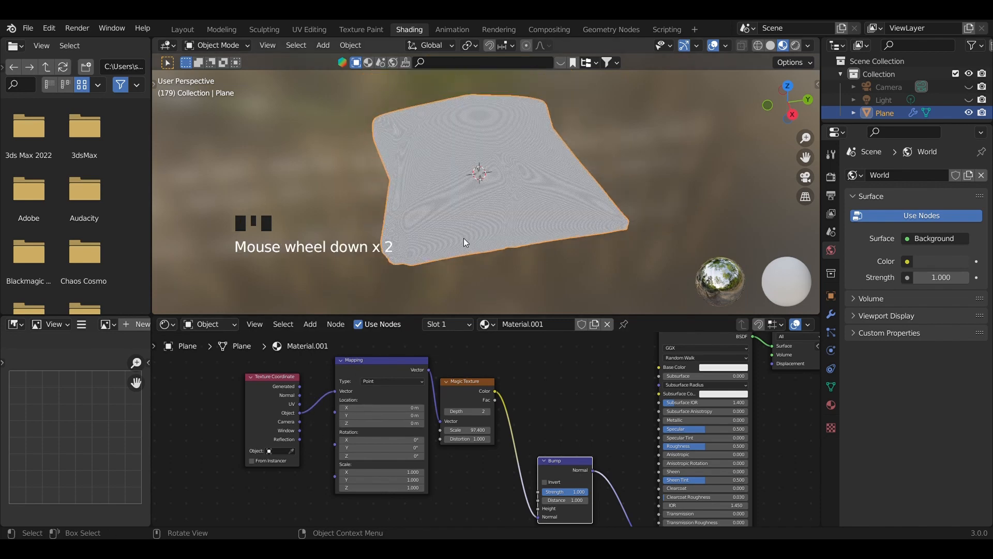
pyautogui.moveTo(463, 238); pyautogui.dragTo(460, 300, button='middle')
pyautogui.scroll(3, 505, 275)
pyautogui.scroll(-2, 479, 267)
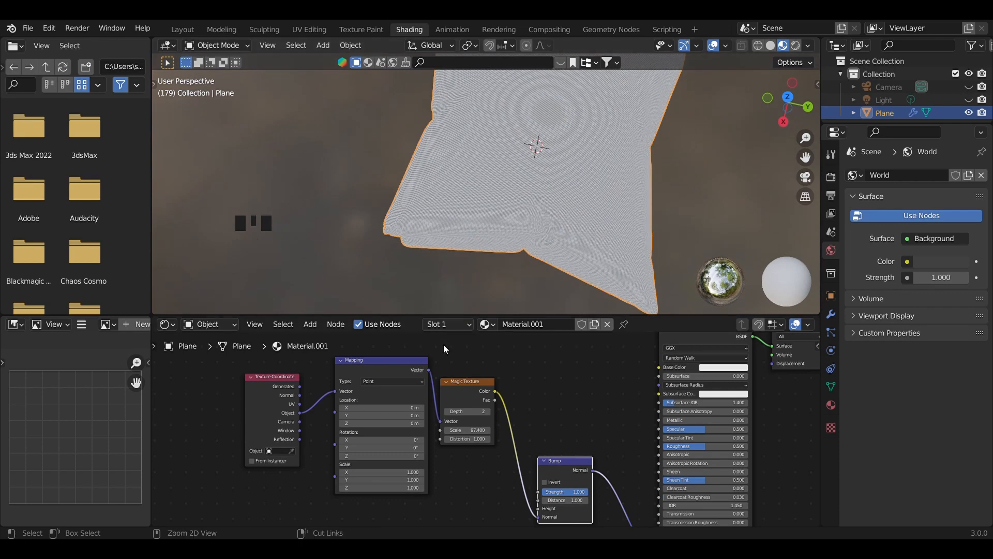
pyautogui.hotkey('ctrl', 'z')
# - In Edit Mode, unwrap all of the pillow's faces with Smart UV Project, using a 66° angle limit and 0.010 island margin
pyautogui.scroll(-2, 486, 212)
pyautogui.moveTo(490, 218); pyautogui.dragTo(520, 161, button='middle')
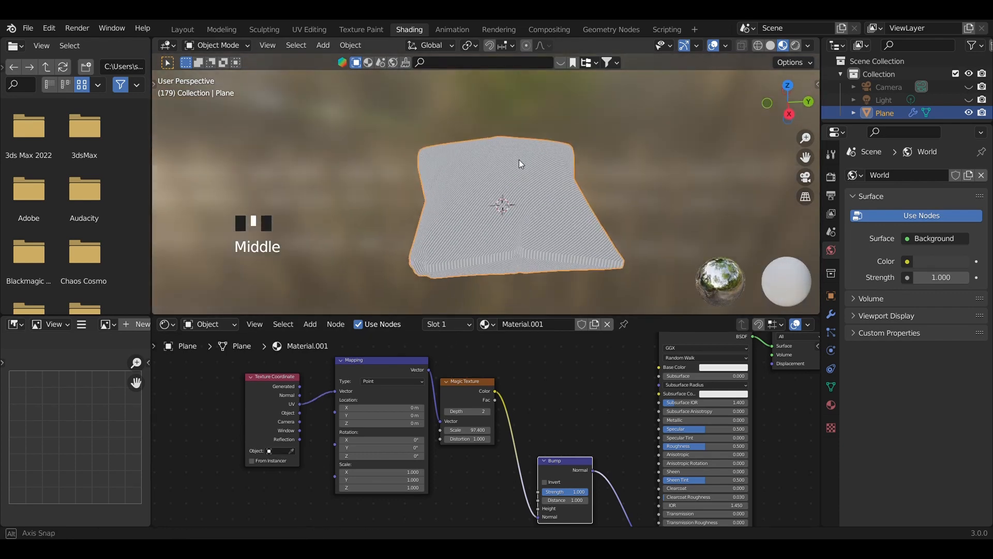
pyautogui.scroll(2, 495, 257)
pyautogui.click(831, 314)
pyautogui.press('Tab')
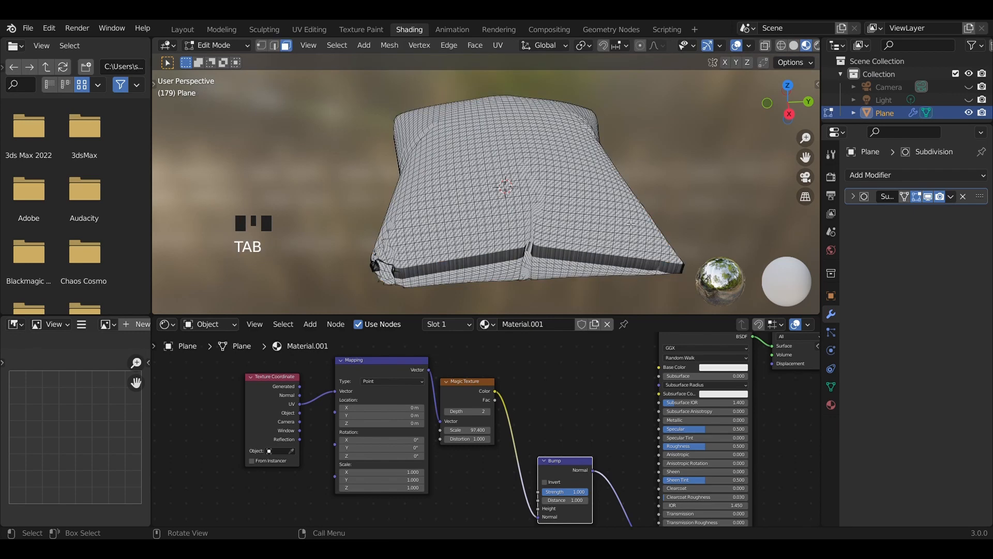
pyautogui.press('a')
pyautogui.press('u')
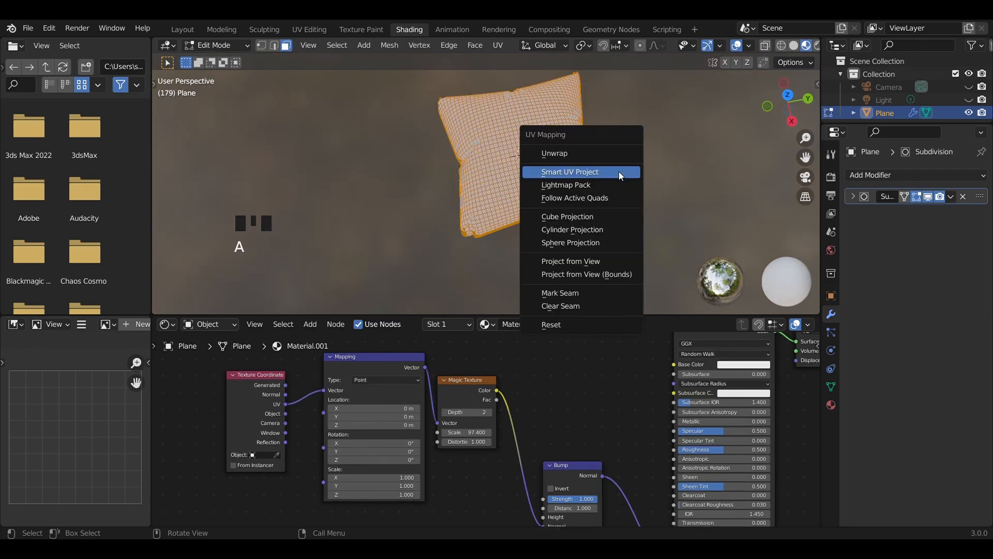
pyautogui.click(615, 171)
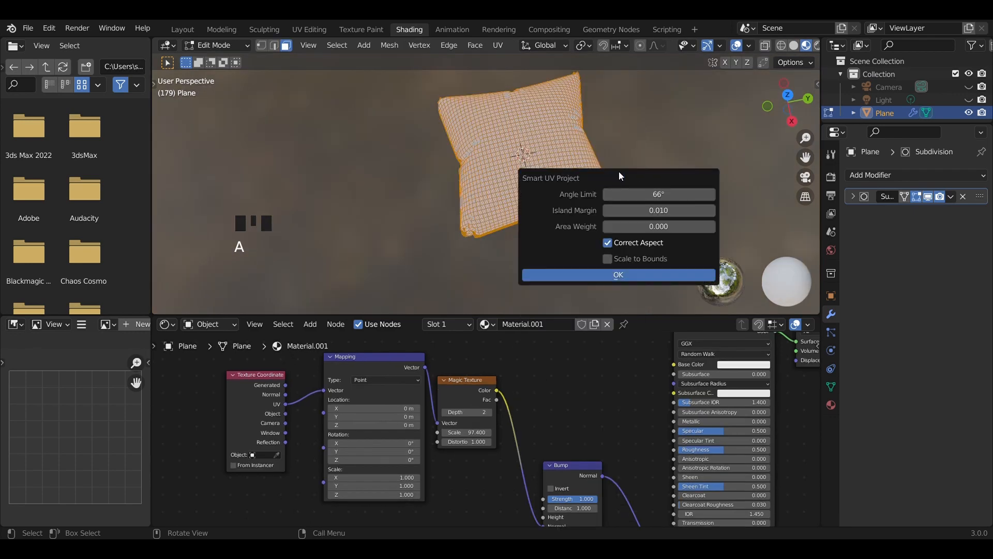
pyautogui.click(655, 279)
pyautogui.scroll(2, 618, 212)
pyautogui.click(686, 188)
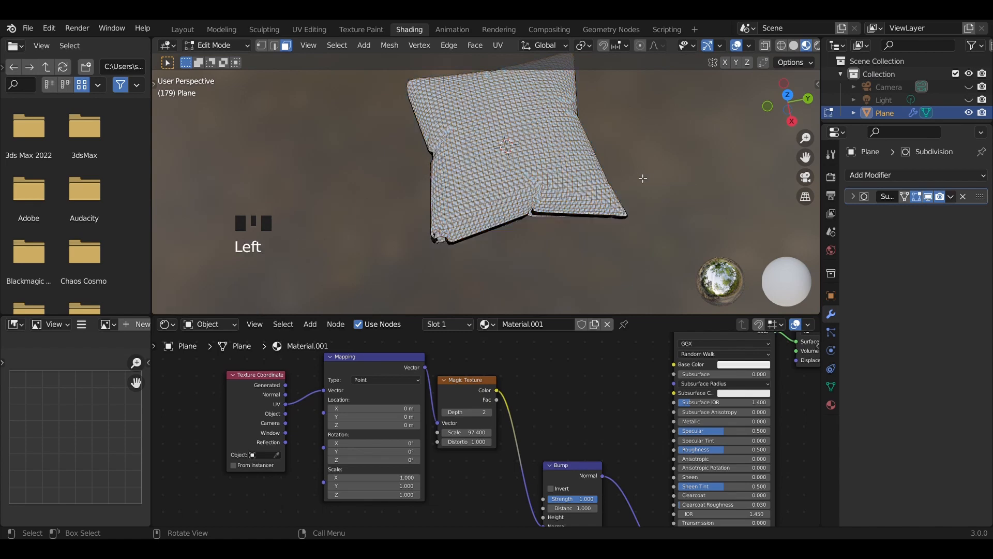
# - Set the Magic Texture's Scale to 211.300 and return the pillow to Object Mode
pyautogui.scroll(-3, 642, 182)
pyautogui.scroll(3, 596, 131)
pyautogui.moveTo(465, 432); pyautogui.dragTo(642, 432)
pyautogui.moveTo(467, 435); pyautogui.dragTo(501, 436)
pyautogui.press('Tab')
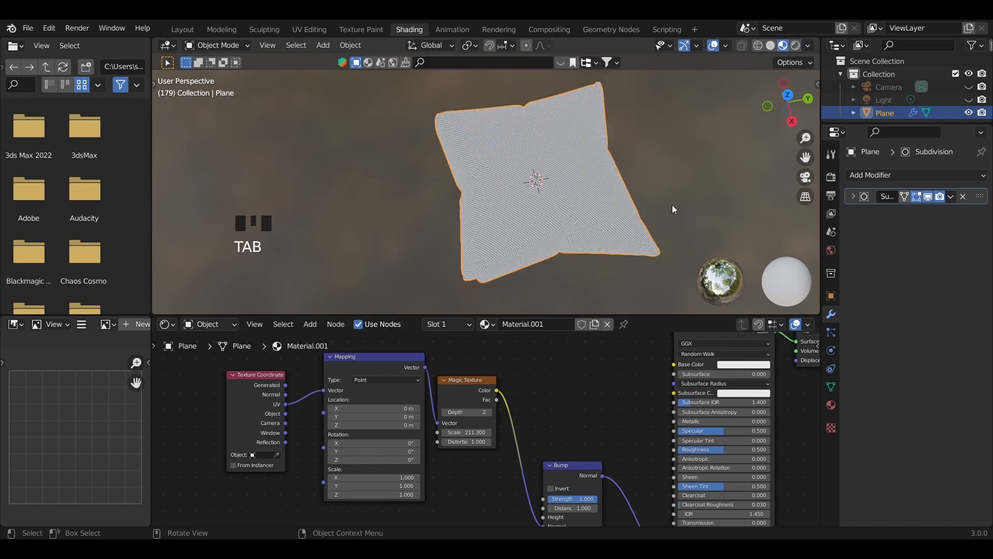
# - Duplicate the Texture Coordinate, Mapping, Magic Texture and Bump nodes and place the copies above the originals
pyautogui.scroll(10, 520, 189)
pyautogui.moveTo(603, 179); pyautogui.dragTo(613, 215, button='middle')
pyautogui.keyDown('shift'); pyautogui.moveTo(566, 396); pyautogui.dragTo(525, 525, button='middle'); pyautogui.keyUp('shift')
pyautogui.keyDown('shift'); pyautogui.moveTo(524, 465); pyautogui.dragTo(543, 399, button='middle'); pyautogui.keyUp('shift')
pyautogui.moveTo(231, 403); pyautogui.dragTo(545, 527)
pyautogui.hotkey('shift', 'd')
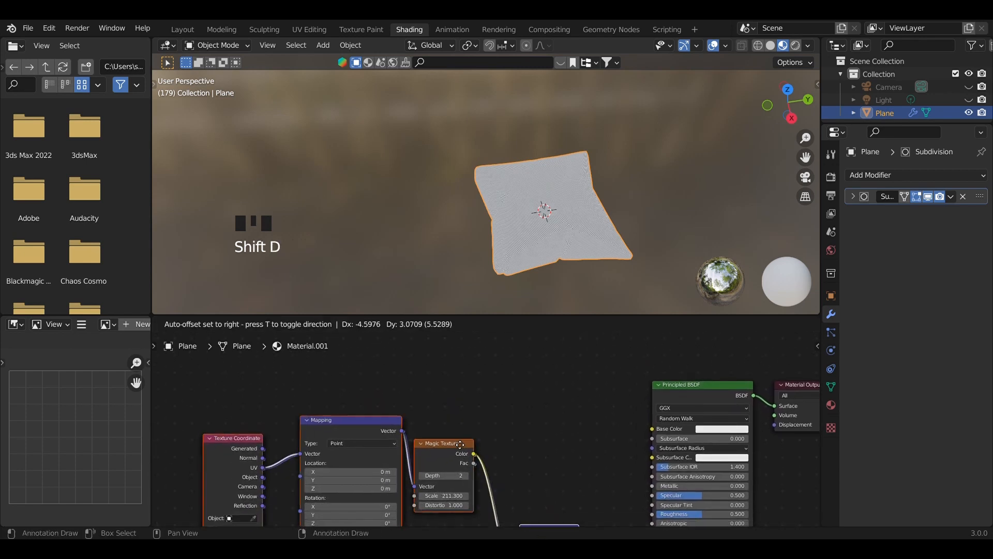
pyautogui.click(461, 475)
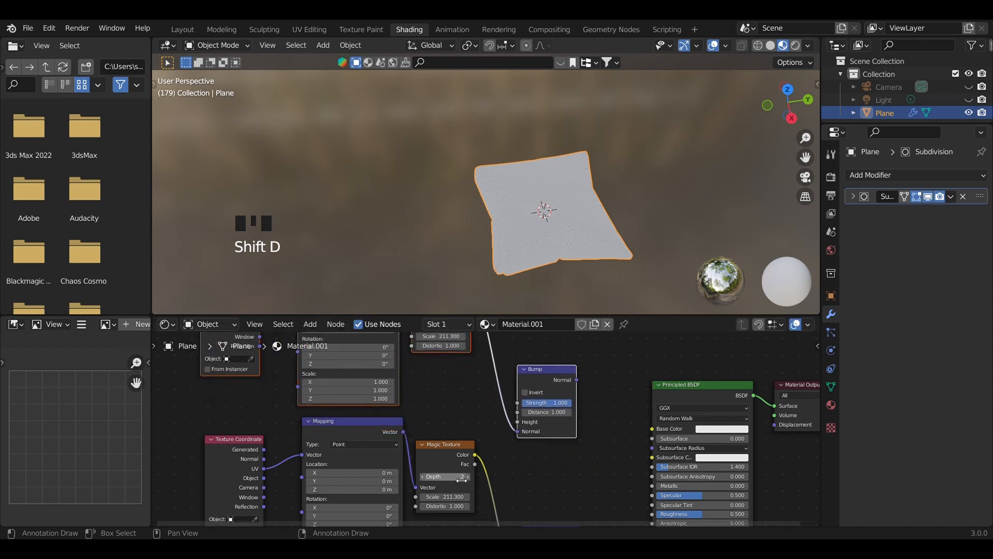
pyautogui.scroll(-4, 490, 472)
pyautogui.moveTo(540, 489); pyautogui.dragTo(591, 479, button='middle')
pyautogui.scroll(-3, 546, 424)
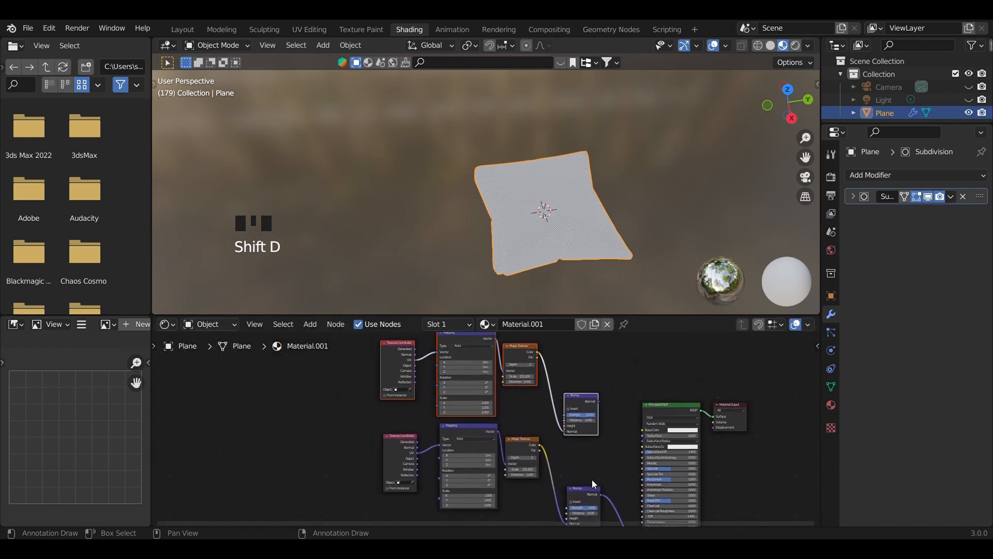
# - Switch the duplicated Magic Texture node to a Musgrave Texture
pyautogui.scroll(2, 588, 464)
pyautogui.moveTo(511, 340); pyautogui.dragTo(509, 388, button='middle')
pyautogui.click(507, 378)
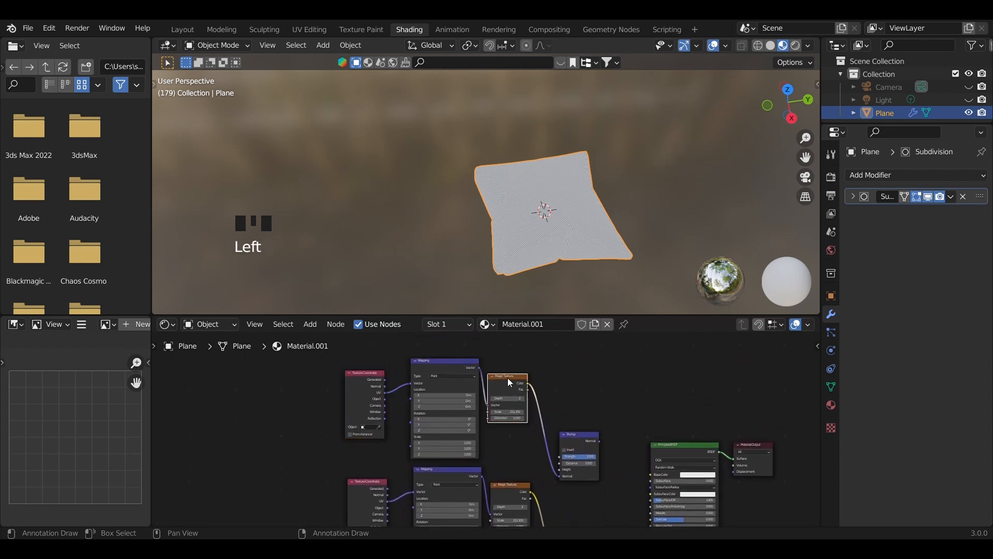
pyautogui.hotkey('shift', 's')
pyautogui.moveTo(508, 378)
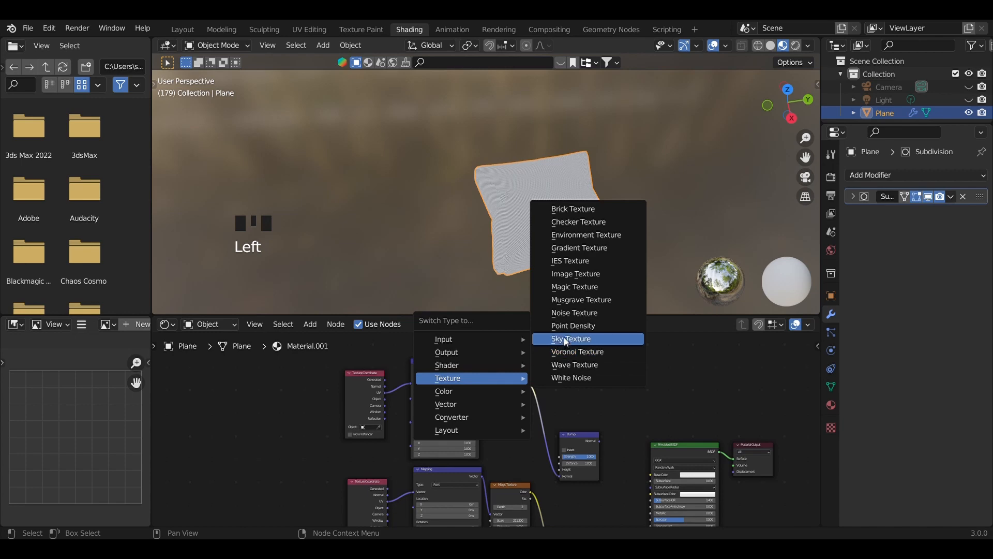
pyautogui.click(563, 303)
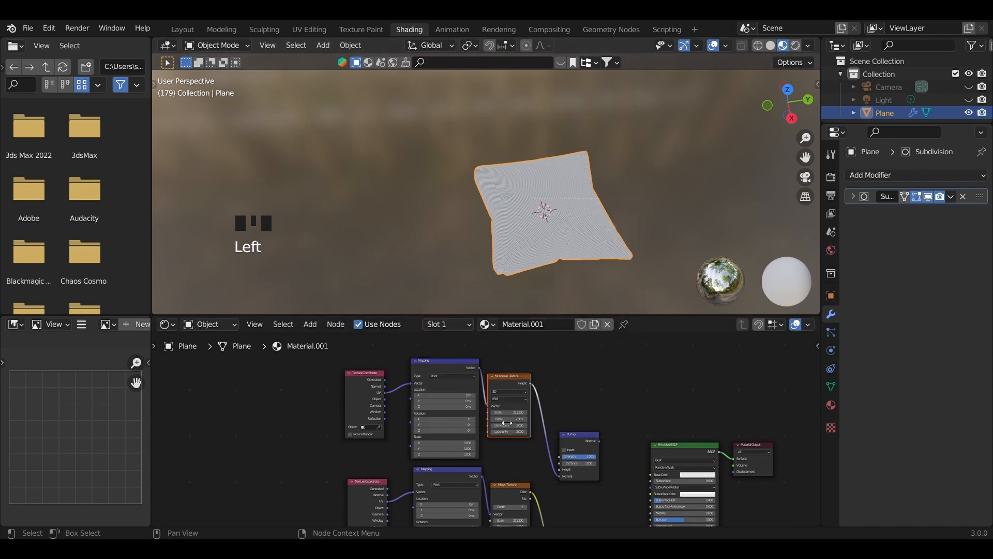
# - Set the Musgrave Texture's Scale to 235.500
pyautogui.scroll(4, 495, 462)
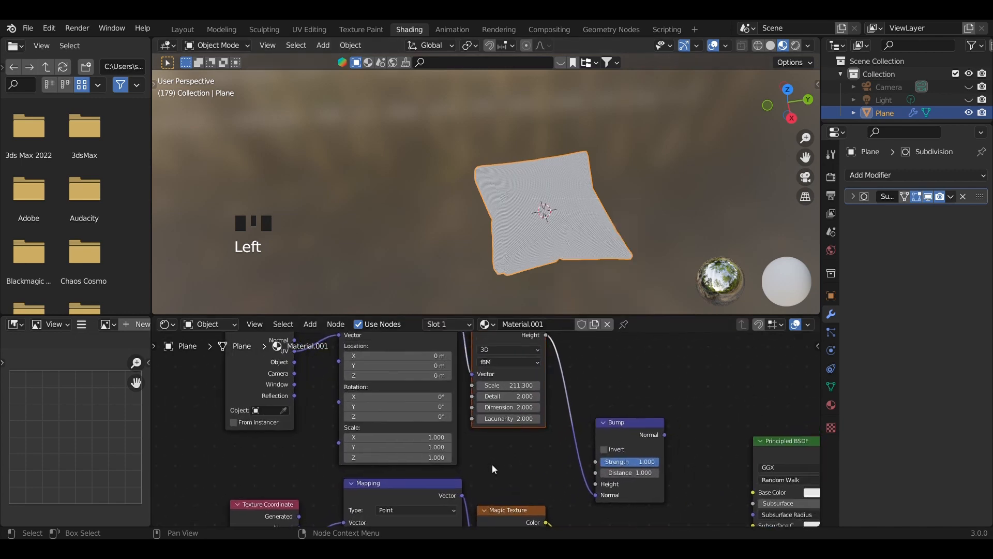
pyautogui.scroll(9, 535, 268)
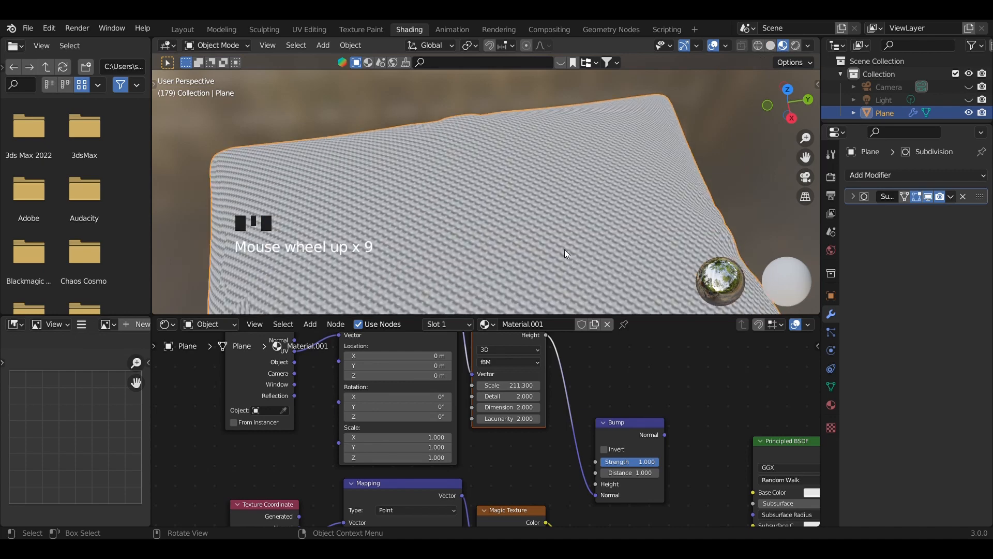
pyautogui.scroll(-3, 554, 234)
pyautogui.keyDown('shift'); pyautogui.moveTo(548, 269); pyautogui.dragTo(554, 201, button='middle'); pyautogui.keyUp('shift')
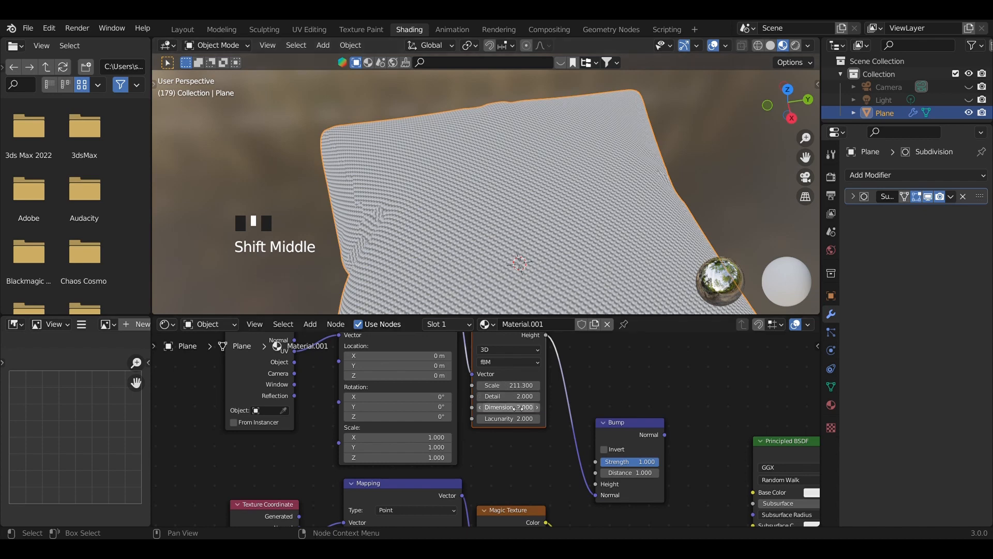
pyautogui.moveTo(506, 388); pyautogui.dragTo(552, 388)
pyautogui.scroll(-4, 606, 385)
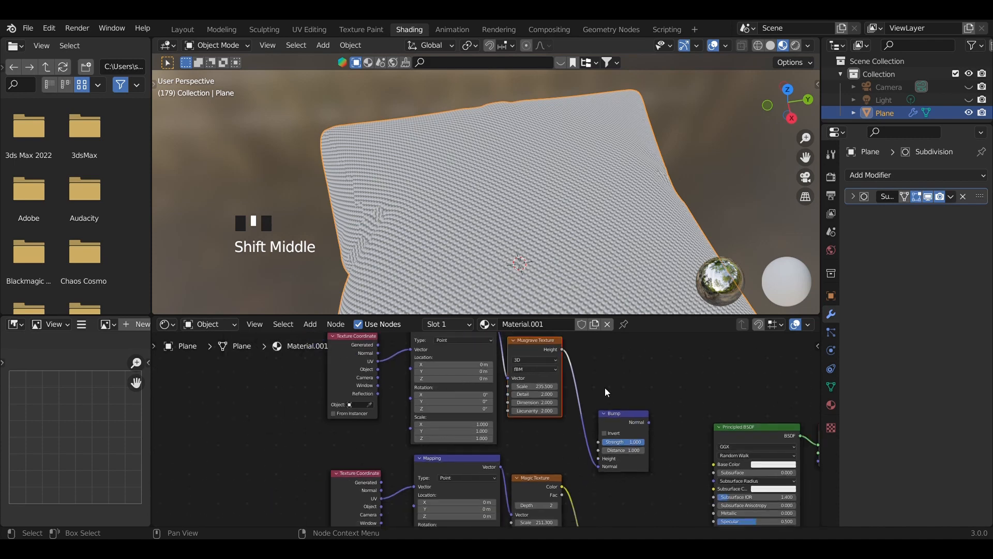
# - Preview the Musgrave branch's Bump node directly on the pillow
pyautogui.moveTo(653, 467); pyautogui.dragTo(650, 368, button='middle')
pyautogui.scroll(-2, 637, 411)
pyautogui.moveTo(635, 412); pyautogui.dragTo(624, 455, button='middle')
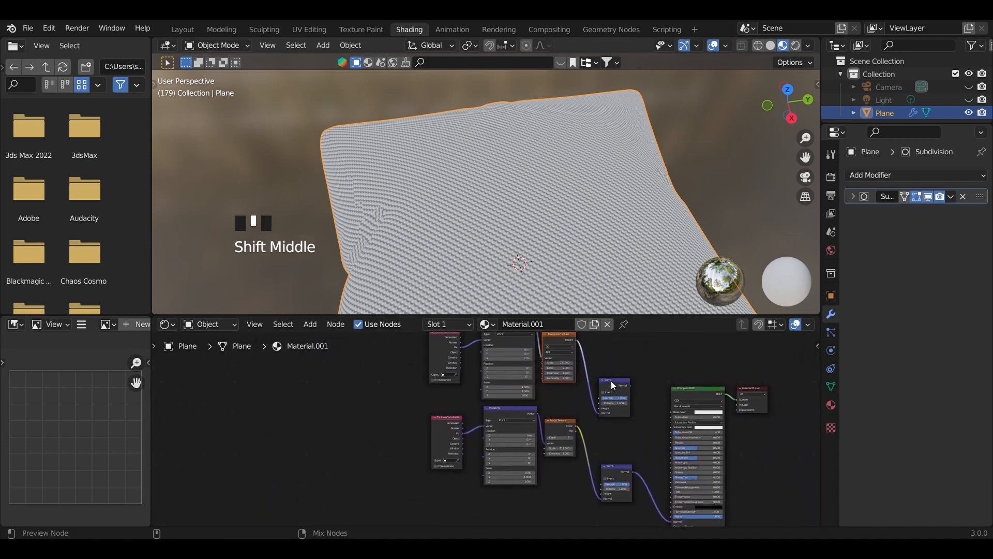
pyautogui.keyDown('ctrl'); pyautogui.keyDown('shift'); pyautogui.click(611, 381); pyautogui.keyUp('shift'); pyautogui.keyUp('ctrl')
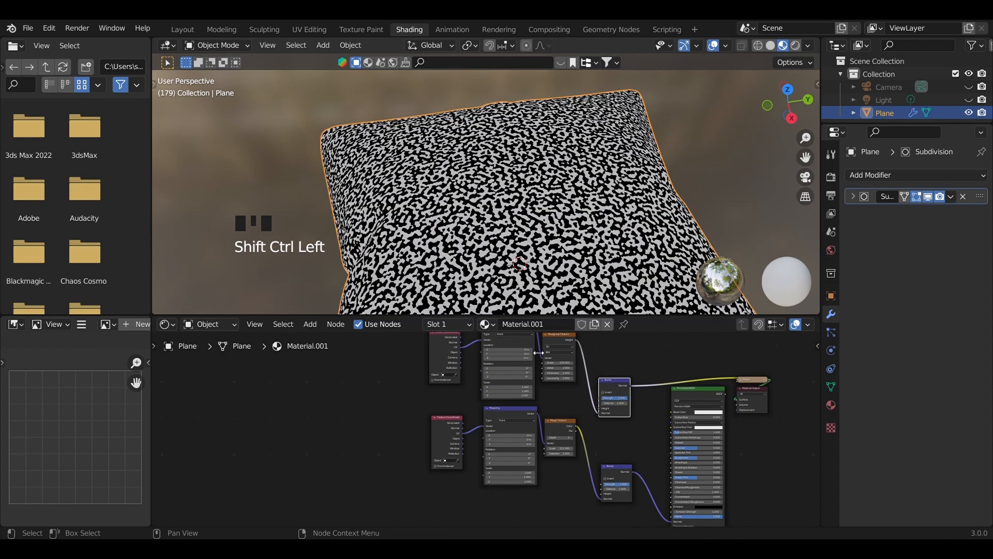
# - Set the Musgrave Texture's Scale to 706.400
pyautogui.moveTo(567, 409); pyautogui.dragTo(544, 466, button='middle')
pyautogui.scroll(3, 546, 436)
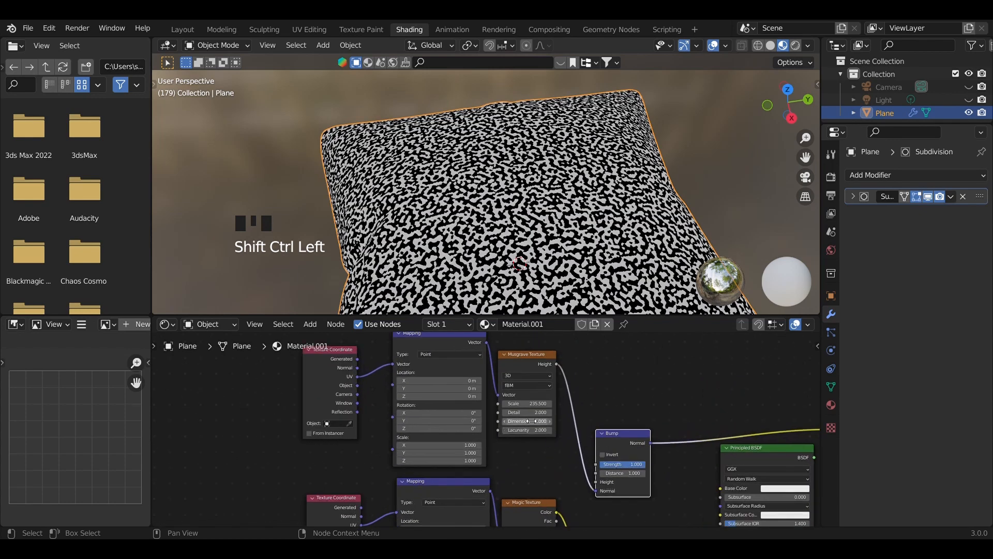
pyautogui.scroll(3, 532, 421)
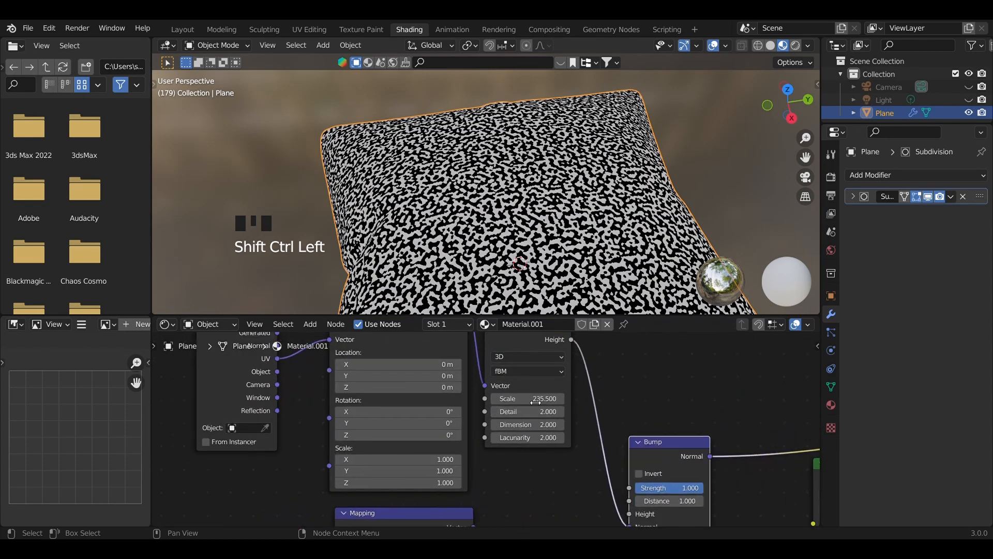
pyautogui.moveTo(529, 398); pyautogui.dragTo(654, 398)
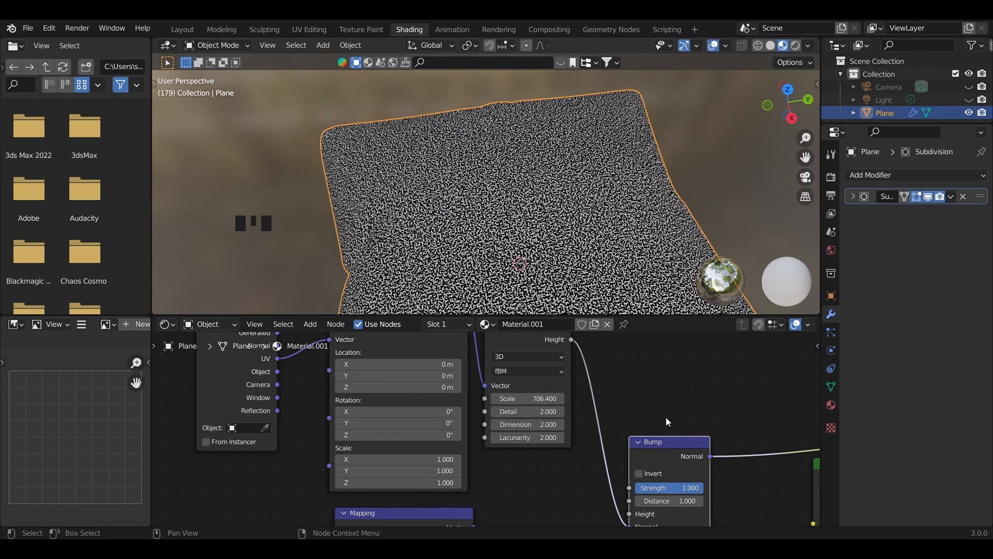
pyautogui.scroll(-5, 431, 207)
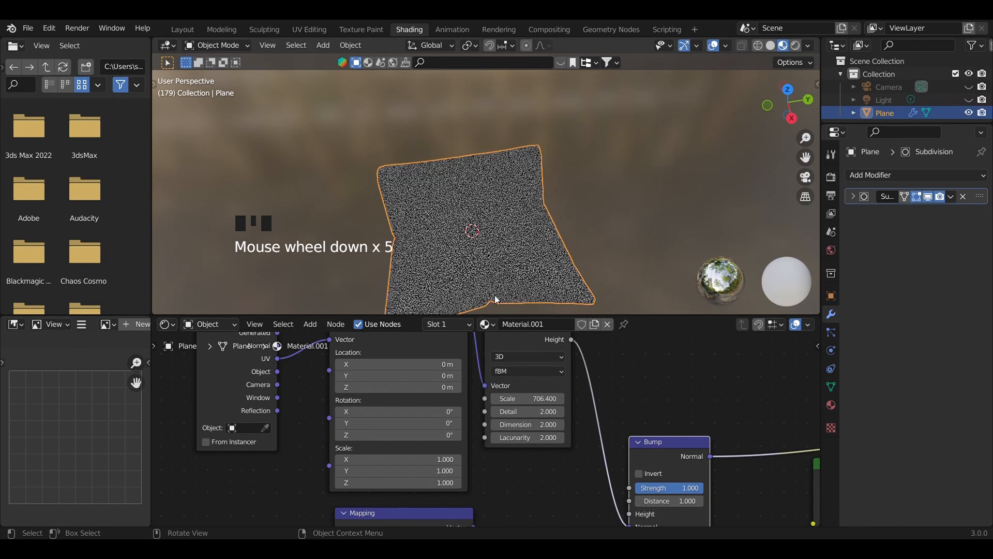
# - Route the Principled BSDF back to the Material Output and connect the upper Bump's Normal output to the Principled BSDF's Normal input
pyautogui.scroll(-5, 610, 383)
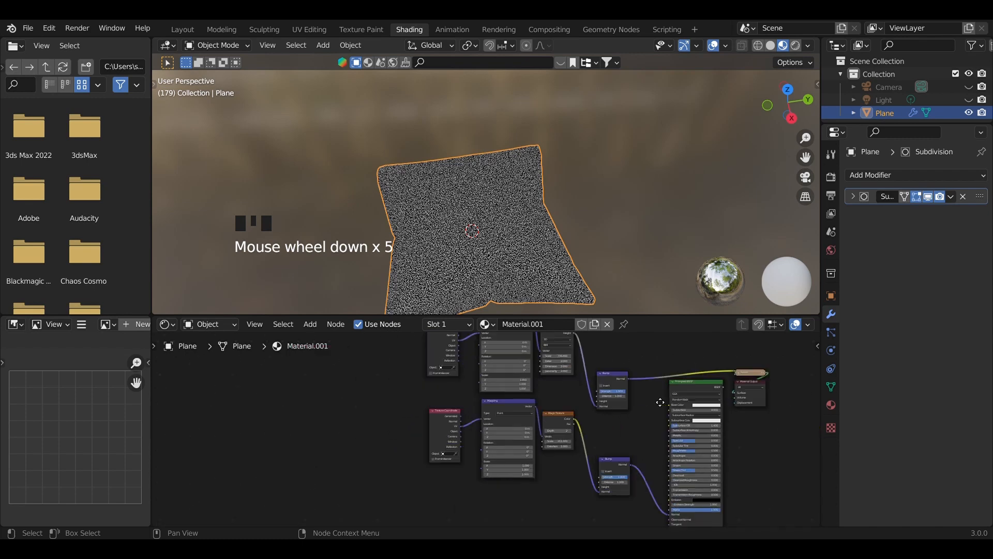
pyautogui.keyDown('ctrl'); pyautogui.keyDown('shift'); pyautogui.click(709, 368); pyautogui.keyUp('shift'); pyautogui.keyUp('ctrl')
pyautogui.moveTo(648, 448); pyautogui.dragTo(669, 436, button='middle')
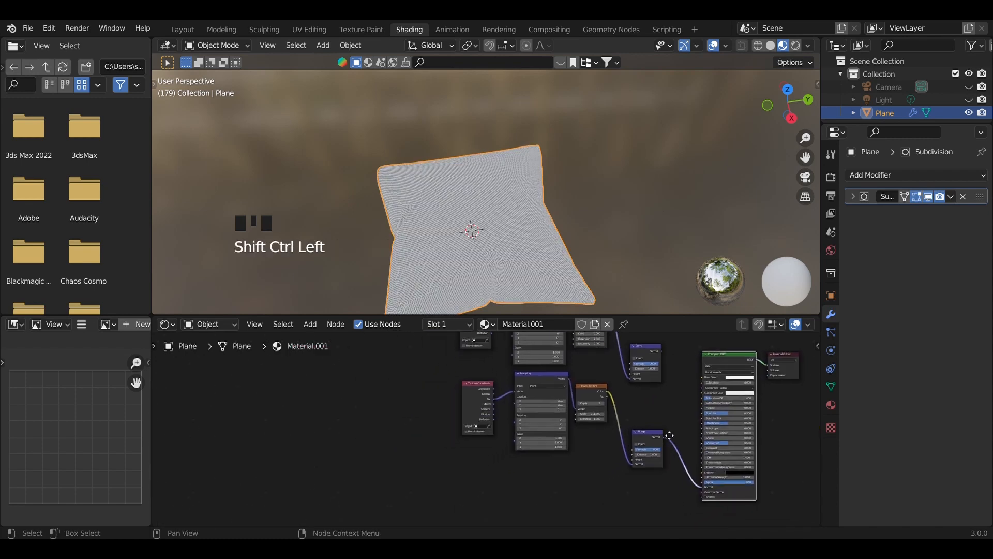
pyautogui.scroll(1, 665, 395)
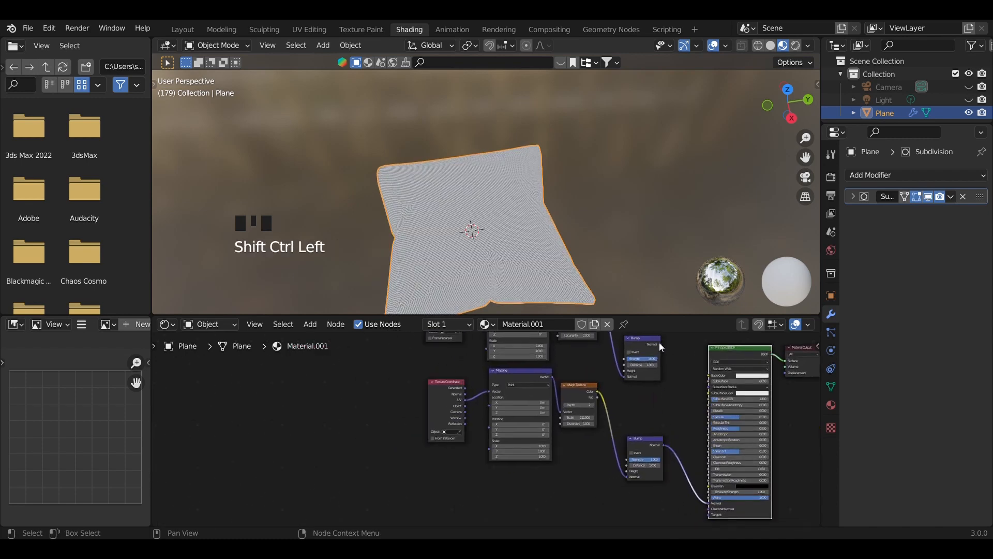
pyautogui.moveTo(659, 343); pyautogui.dragTo(708, 476)
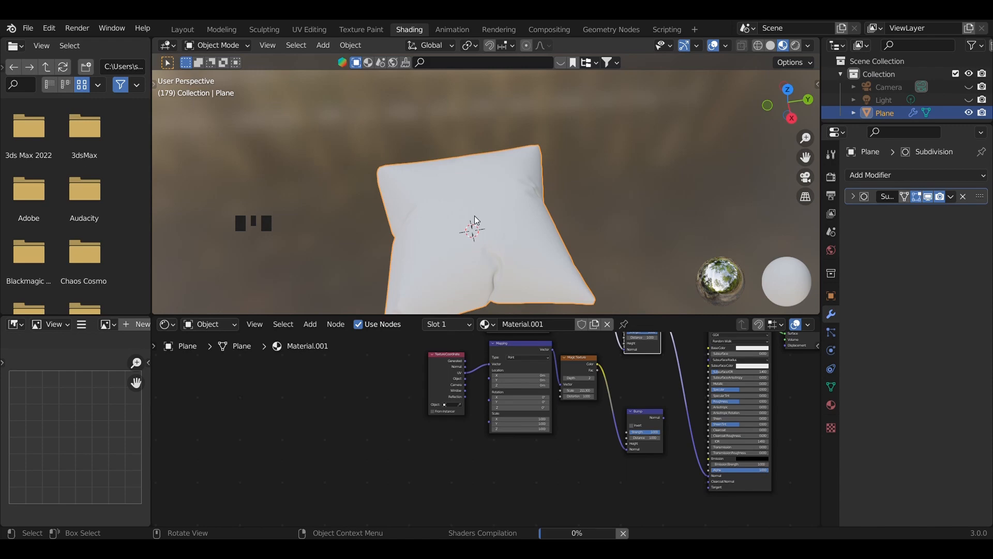
pyautogui.scroll(8, 489, 243)
pyautogui.scroll(-4, 493, 246)
pyautogui.scroll(-2, 492, 247)
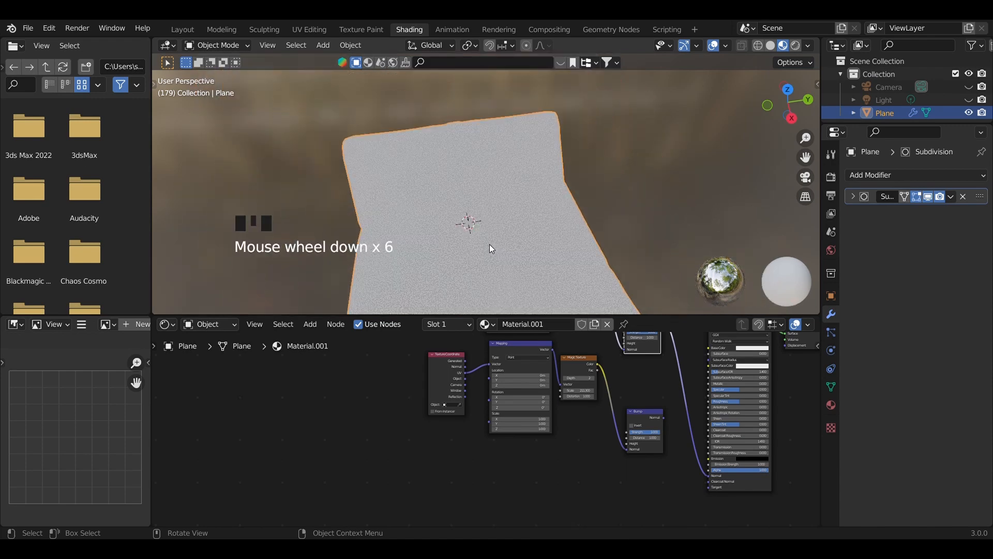
# - Move the lower Bump closer to the upper one and shift both texture branches away from the Principled BSDF to free space
pyautogui.moveTo(625, 369); pyautogui.dragTo(582, 492, button='middle')
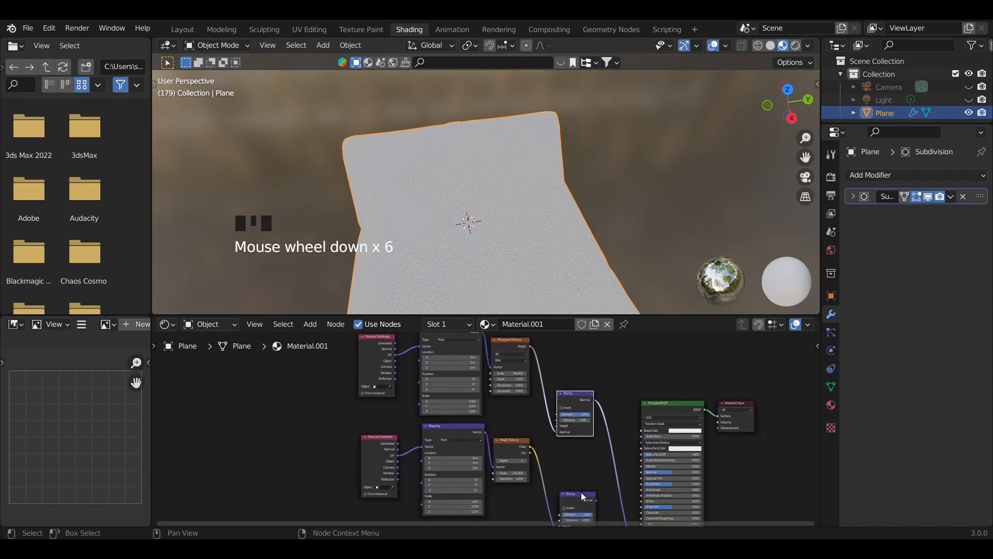
pyautogui.moveTo(581, 492); pyautogui.dragTo(574, 475)
pyautogui.scroll(-2, 587, 496)
pyautogui.moveTo(595, 510); pyautogui.dragTo(450, 396)
pyautogui.moveTo(570, 455); pyautogui.dragTo(488, 458)
pyautogui.click(417, 428)
pyautogui.hotkey('ctrl', 'z')
pyautogui.hotkey('ctrl', 'z')
# - Add a MixRGB node on the link between the upper Bump and the Principled BSDF's Normal input
pyautogui.hotkey('shift', 'a')
pyautogui.write('mix')
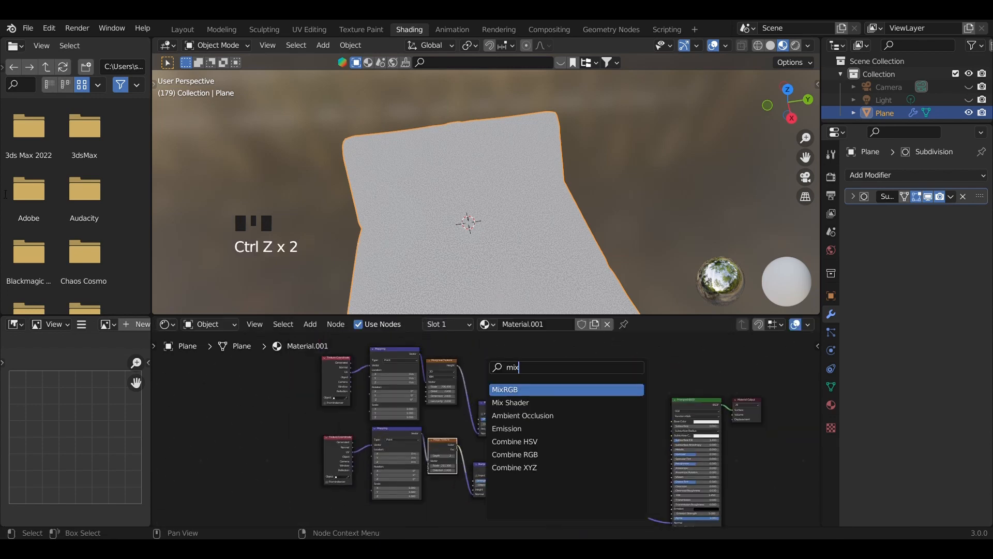
pyautogui.click(506, 389)
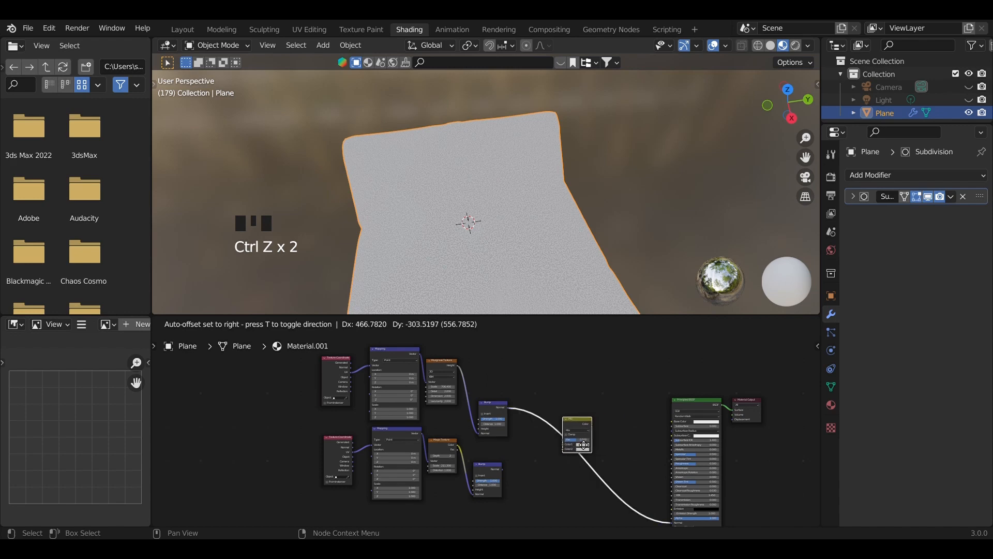
pyautogui.click(584, 445)
pyautogui.scroll(1, 621, 459)
pyautogui.moveTo(621, 459); pyautogui.dragTo(622, 383, button='middle')
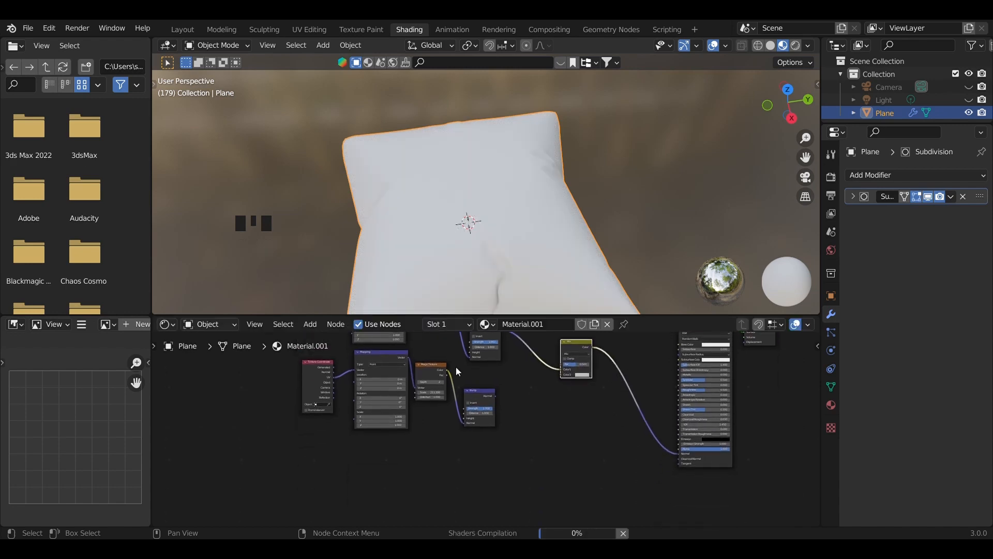
# - Connect the lower Bump's Normal output to the Mix node's Color2 input
pyautogui.middleClick(504, 408)
pyautogui.moveTo(495, 396); pyautogui.dragTo(565, 375)
pyautogui.moveTo(594, 446); pyautogui.dragTo(579, 507, button='middle')
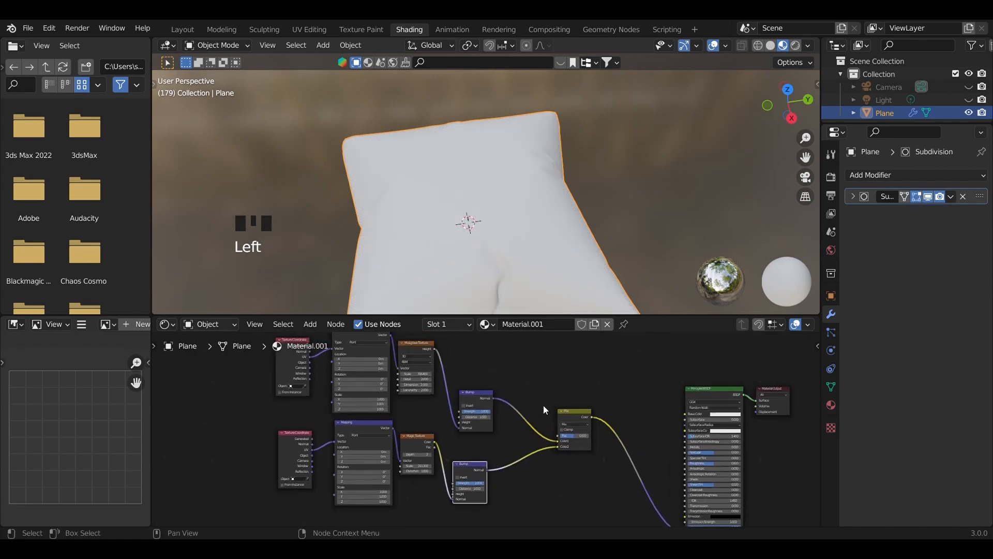
pyautogui.scroll(5, 543, 405)
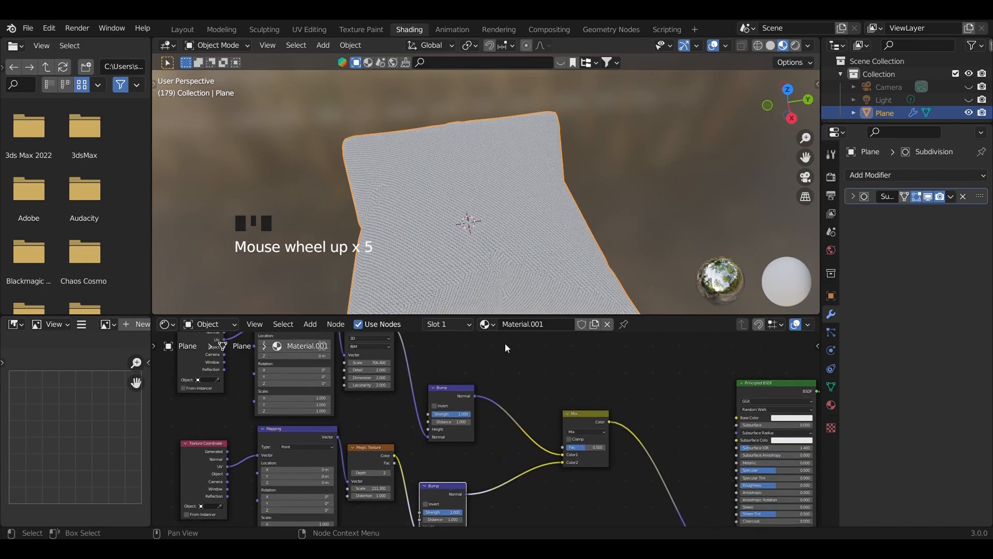
pyautogui.scroll(9, 480, 186)
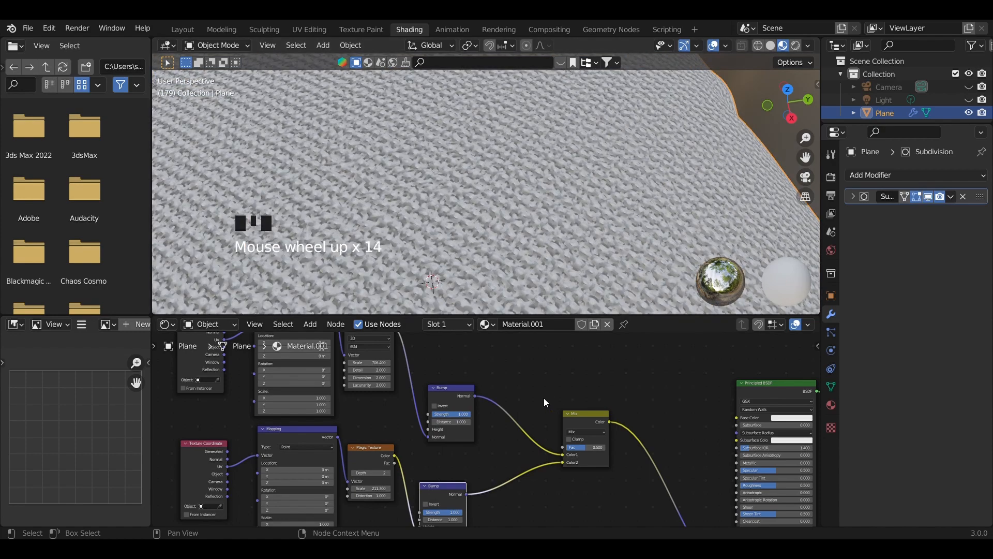
# - Try the Mix node's Fac at 0.000 and at 1.000, and undo both changes
pyautogui.moveTo(671, 340)
pyautogui.mouseDown(button='middle')
pyautogui.moveTo(675, 383)
pyautogui.moveTo(673, 334)
pyautogui.mouseUp(button='middle')
pyautogui.scroll(4, 594, 452)
pyautogui.moveTo(595, 442); pyautogui.dragTo(558, 442)
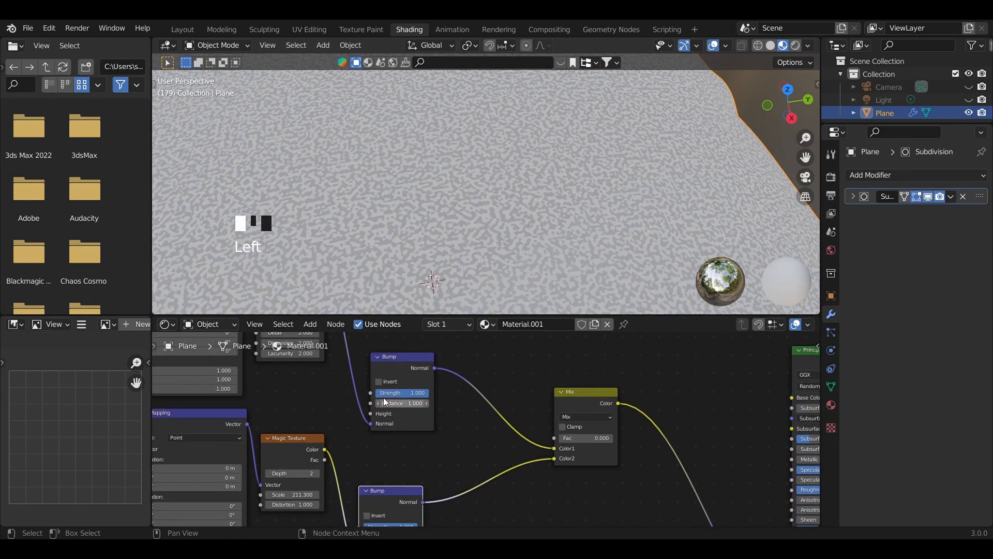
pyautogui.moveTo(341, 393); pyautogui.dragTo(405, 473, button='middle')
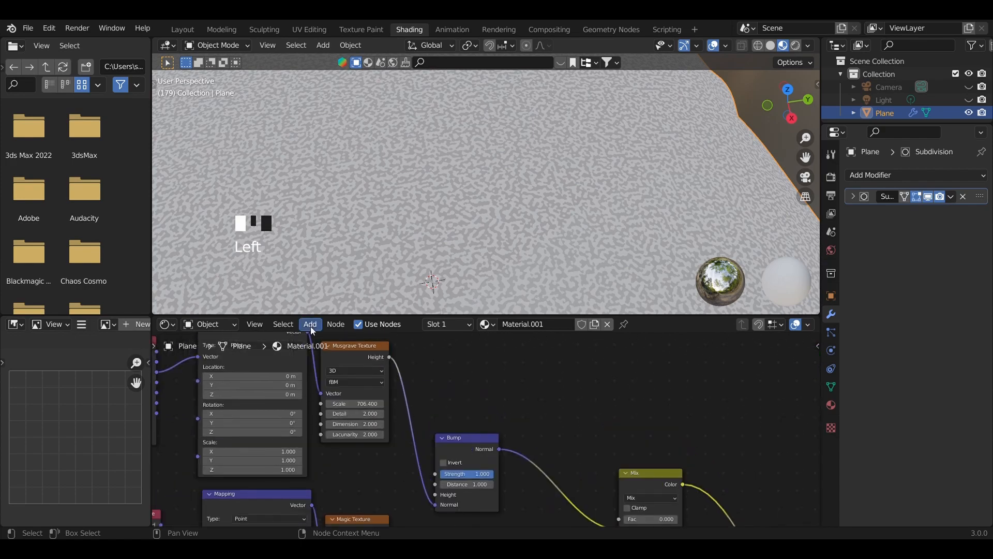
pyautogui.scroll(-2, 561, 453)
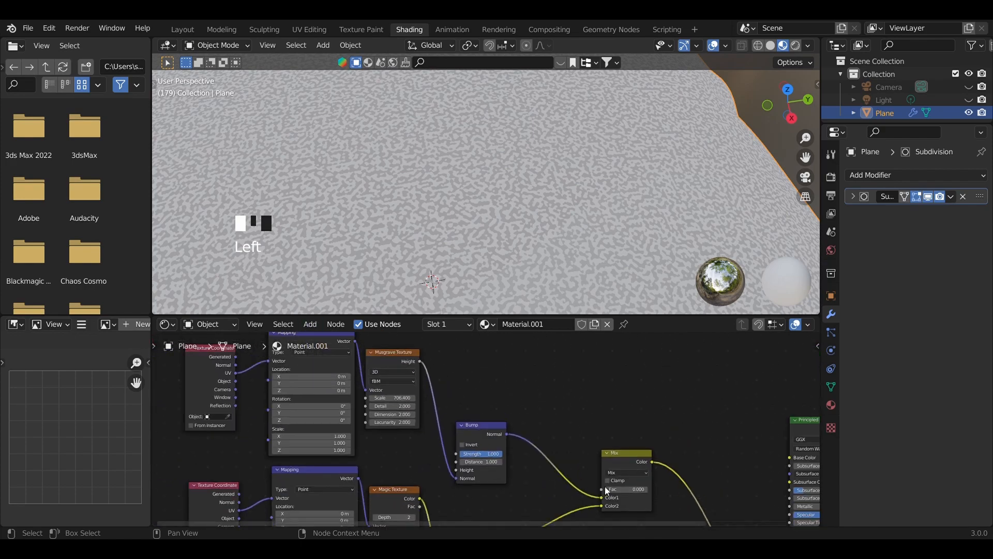
pyautogui.moveTo(607, 490); pyautogui.dragTo(647, 490)
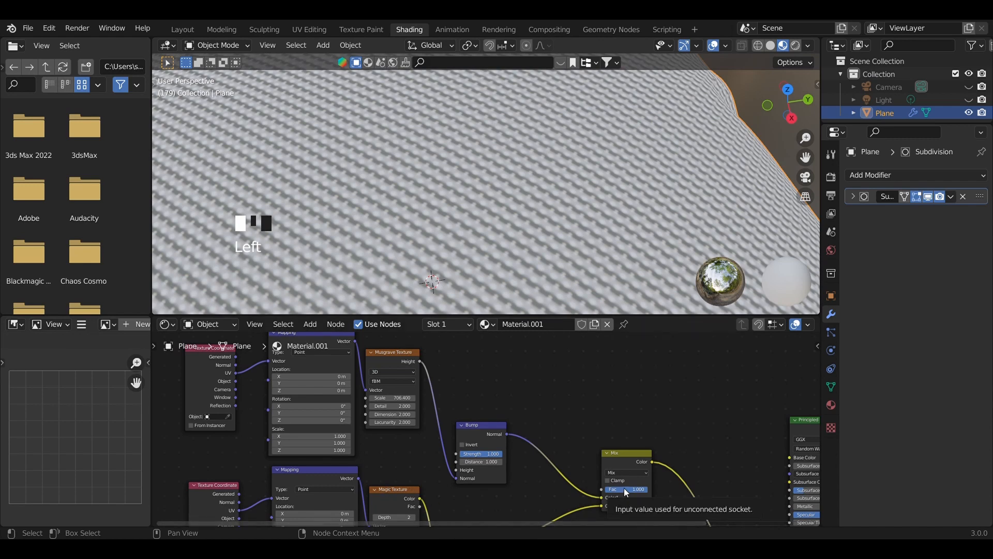
pyautogui.hotkey('ctrl', 'z')
pyautogui.hotkey('ctrl', 'z')
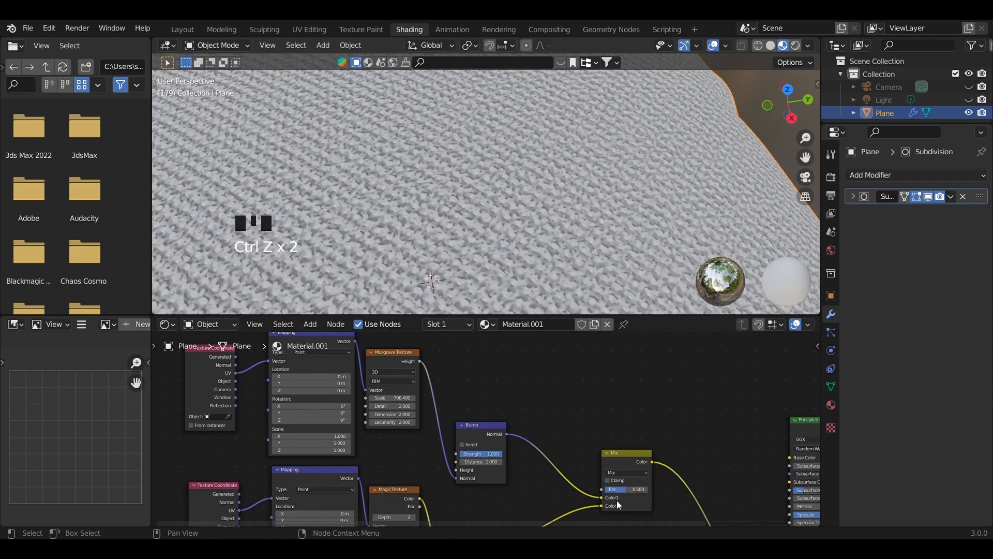
# - Add a Noise Texture node above the Mix node and connect its Fac output to the Mix node's Fac input
pyautogui.hotkey('shift', 'a')
pyautogui.write('n')
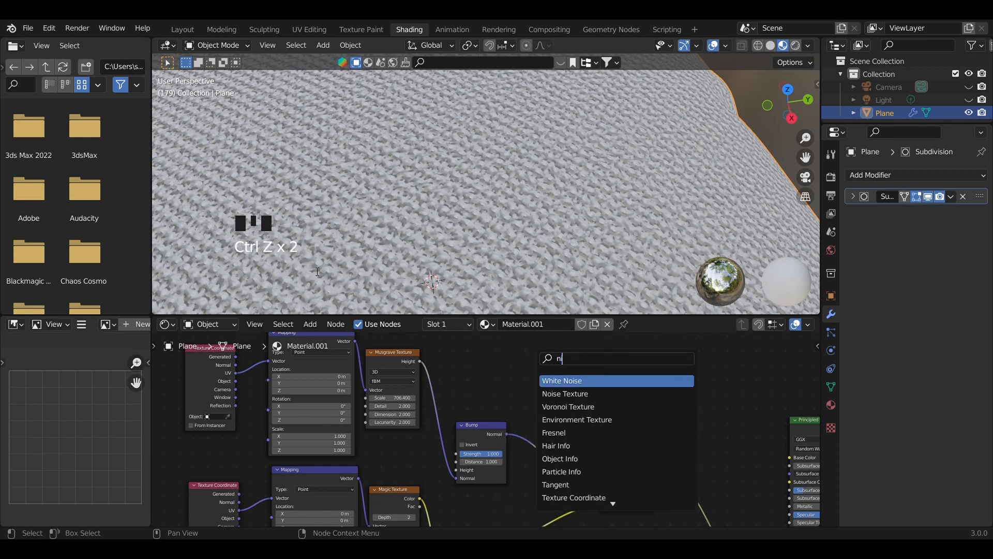
pyautogui.click(565, 394)
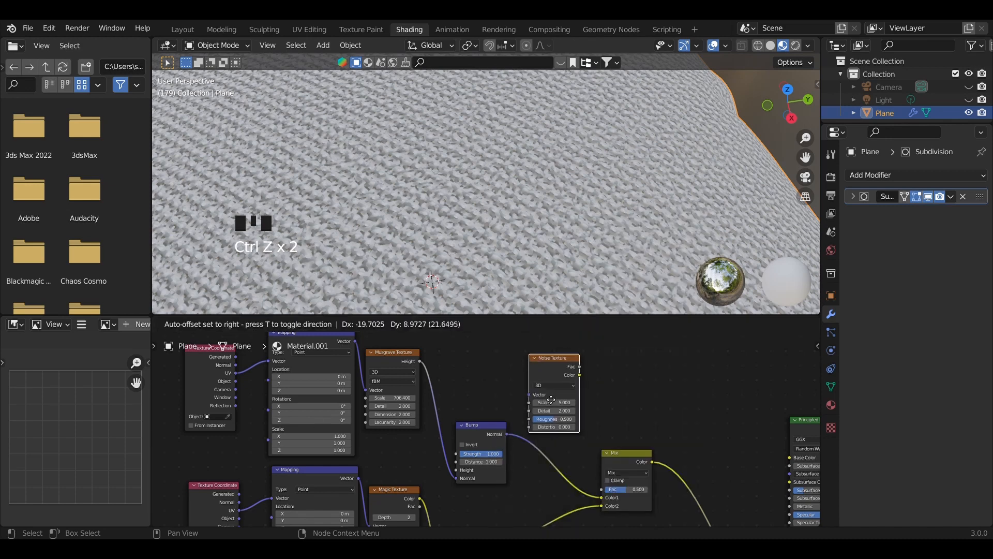
pyautogui.click(545, 388)
pyautogui.keyDown('shift'); pyautogui.scroll(-2, 584, 362); pyautogui.keyUp('shift')
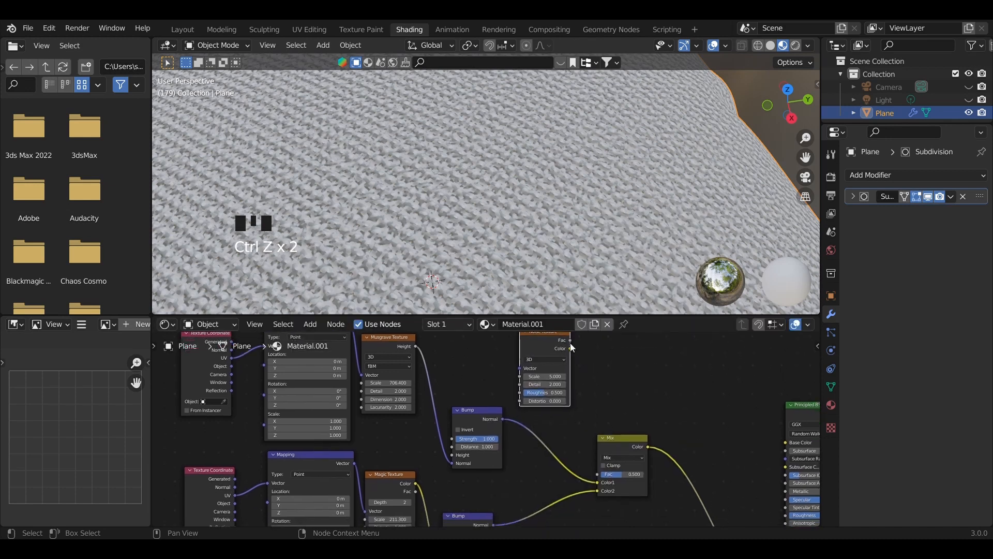
pyautogui.moveTo(570, 340); pyautogui.dragTo(598, 479)
pyautogui.scroll(-3, 576, 427)
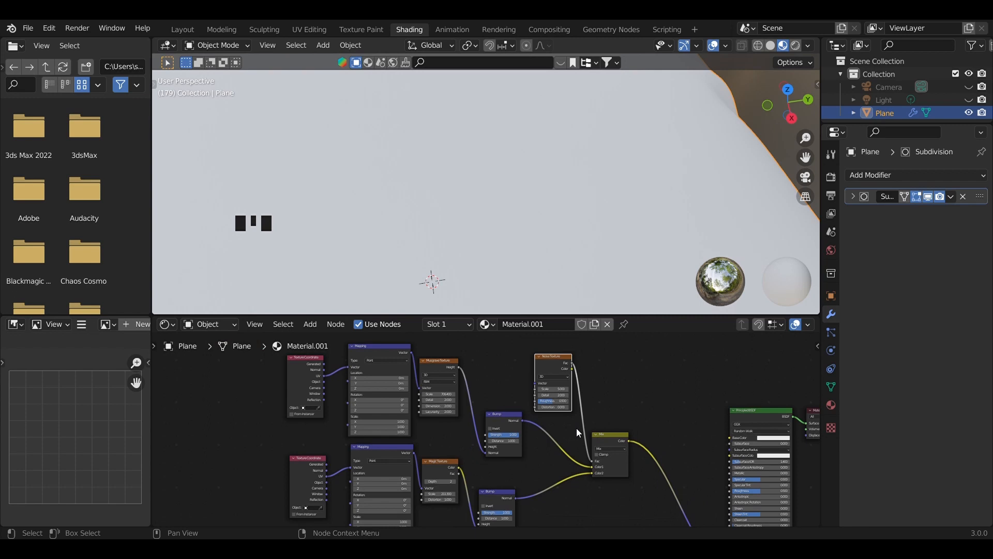
# - Preview the Noise Texture on the whole pillow
pyautogui.keyDown('ctrl'); pyautogui.keyDown('shift'); pyautogui.click(554, 364); pyautogui.keyUp('shift'); pyautogui.keyUp('ctrl')
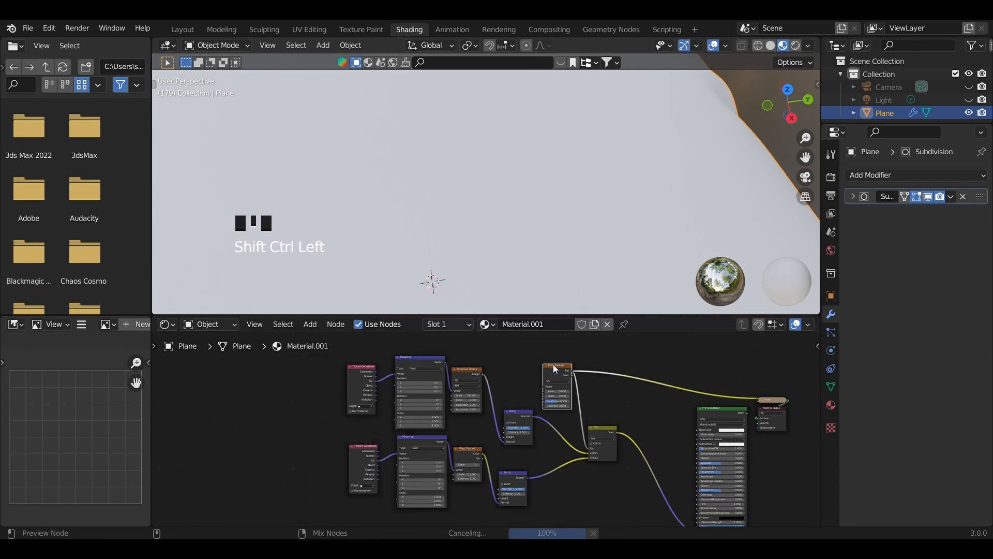
pyautogui.scroll(-11, 431, 159)
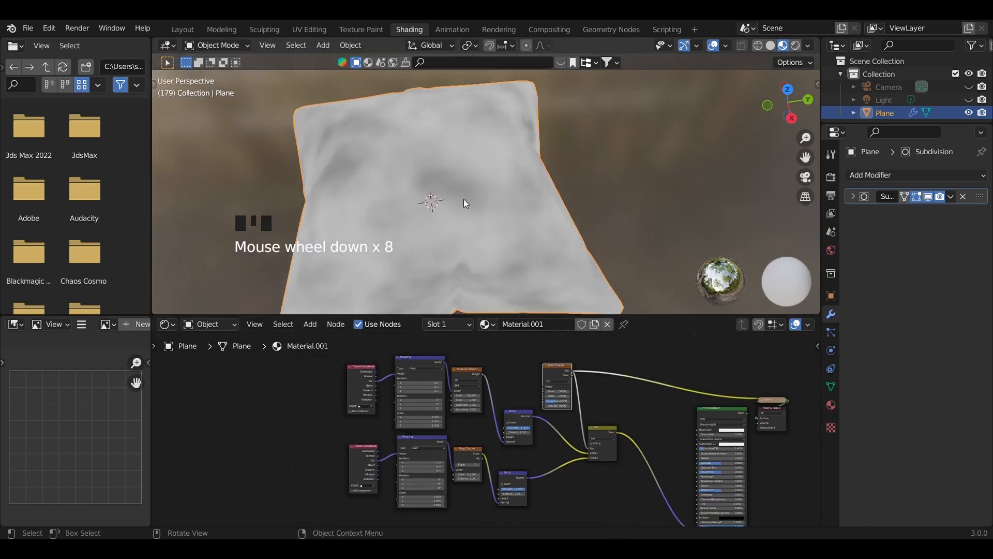
pyautogui.scroll(4, 557, 389)
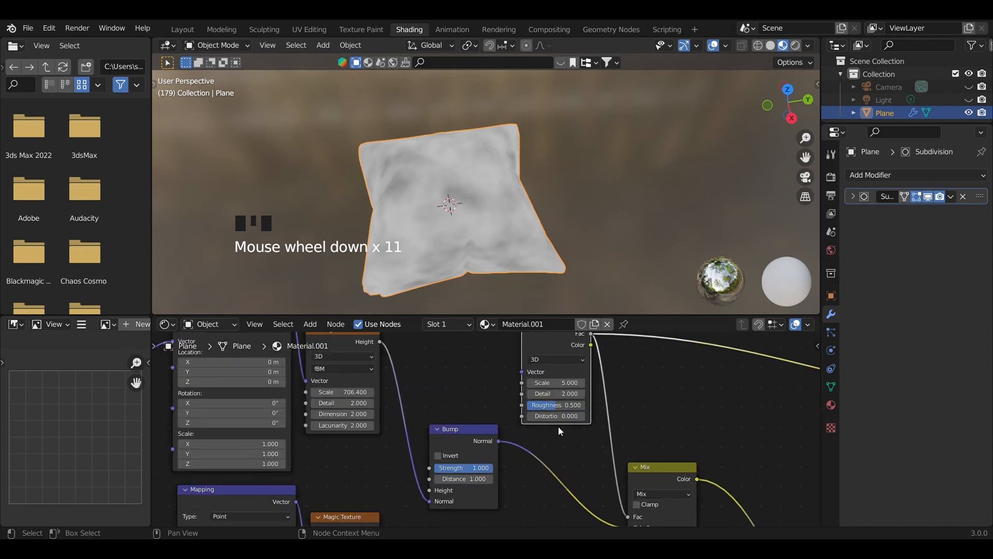
pyautogui.moveTo(569, 433); pyautogui.dragTo(574, 484, button='middle')
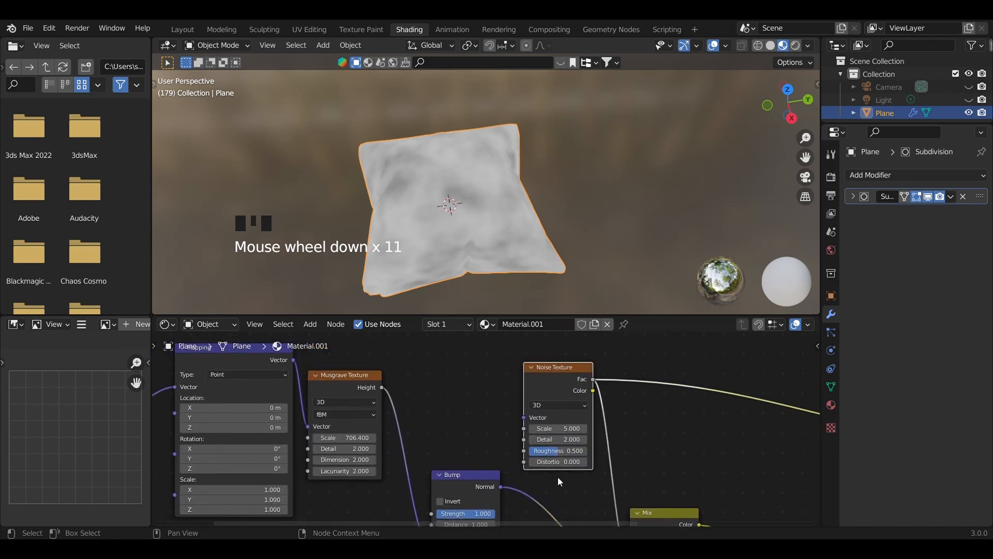
pyautogui.scroll(-1, 549, 437)
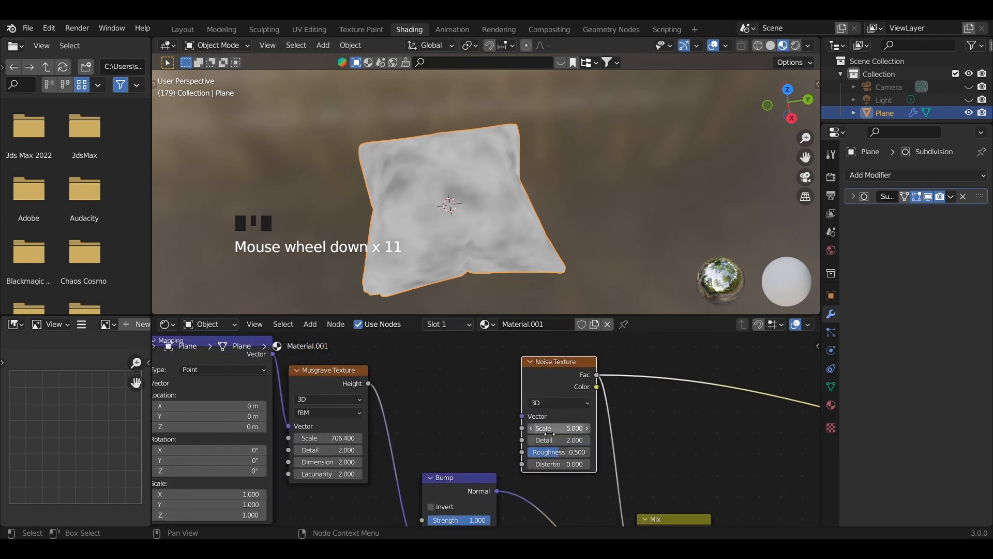
# - Set the Noise Texture's Scale to 145.200 and route the Principled BSDF back to the Material Output
pyautogui.moveTo(559, 428); pyautogui.dragTo(621, 428)
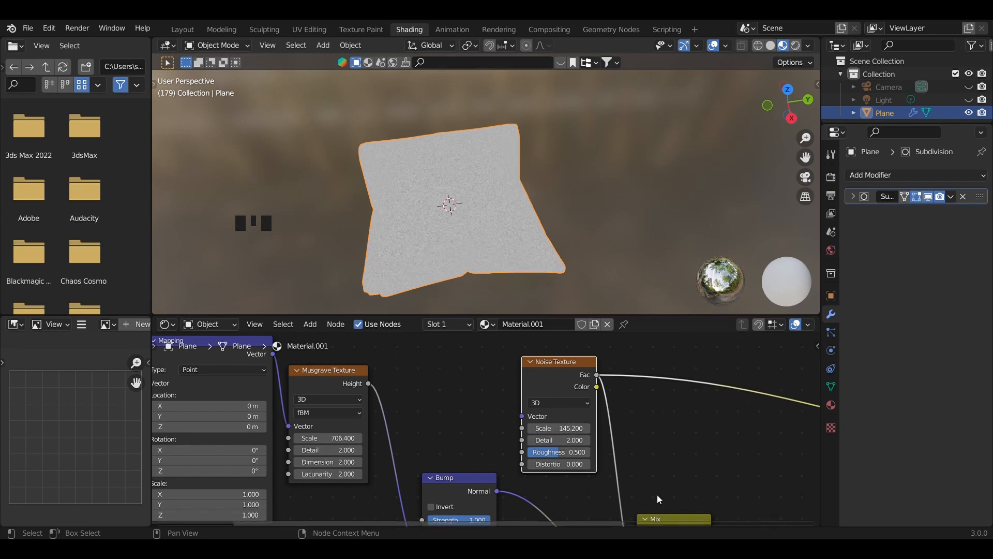
pyautogui.moveTo(657, 495); pyautogui.dragTo(653, 460, button='middle')
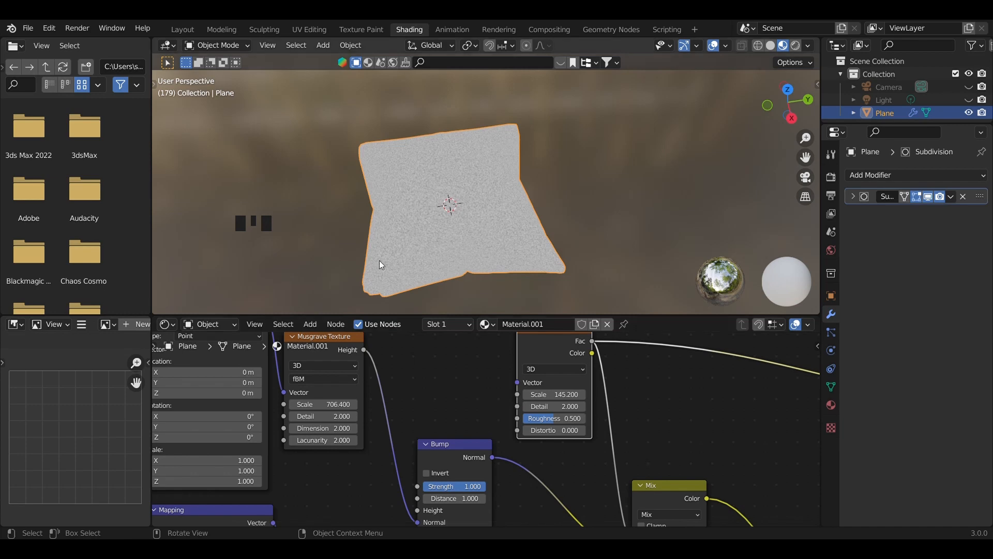
pyautogui.scroll(-5, 538, 426)
pyautogui.keyDown('ctrl'); pyautogui.keyDown('shift'); pyautogui.click(688, 409); pyautogui.keyUp('shift'); pyautogui.keyUp('ctrl')
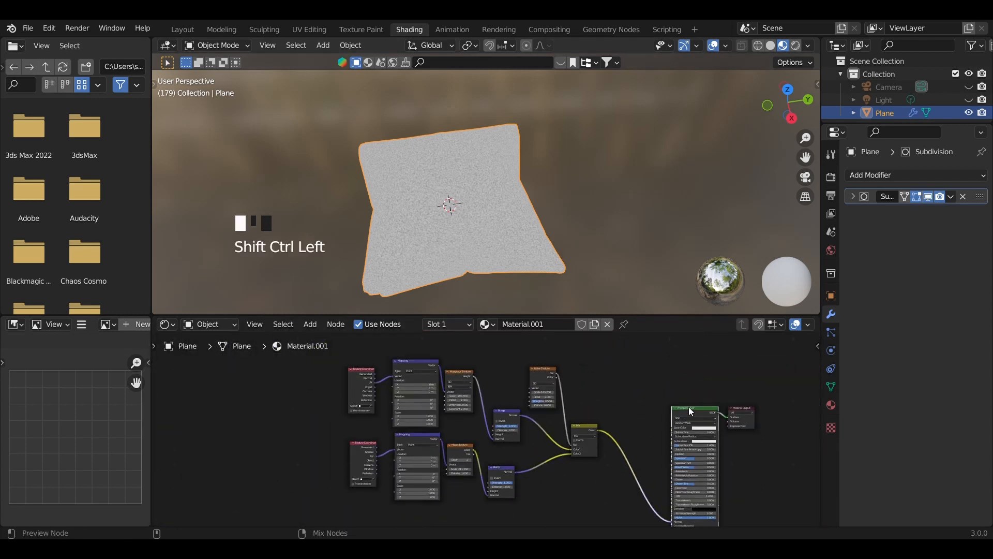
# - Set the Noise Texture's Scale to 670.000
pyautogui.scroll(9, 436, 172)
pyautogui.scroll(10, 563, 381)
pyautogui.moveTo(537, 387); pyautogui.dragTo(526, 387)
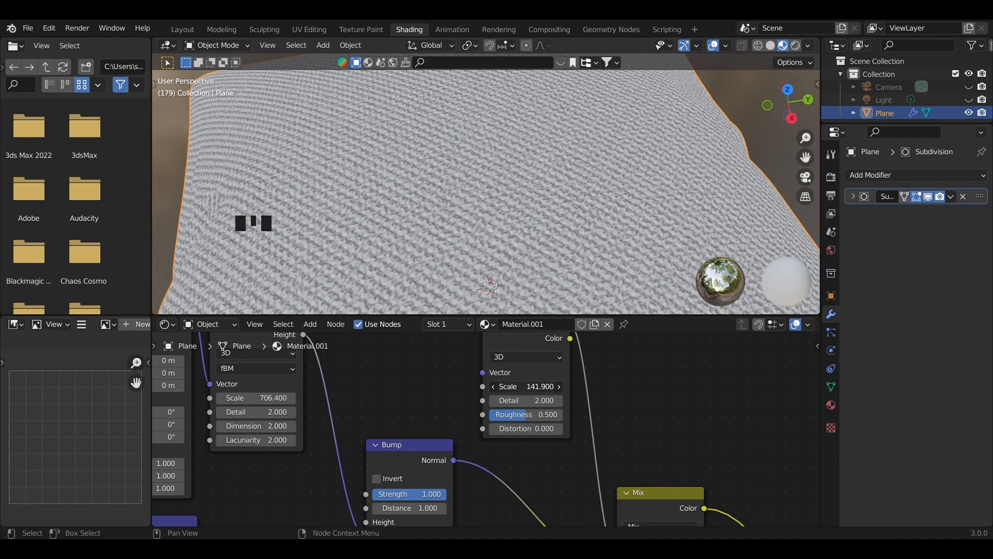
pyautogui.moveTo(527, 388); pyautogui.dragTo(534, 387)
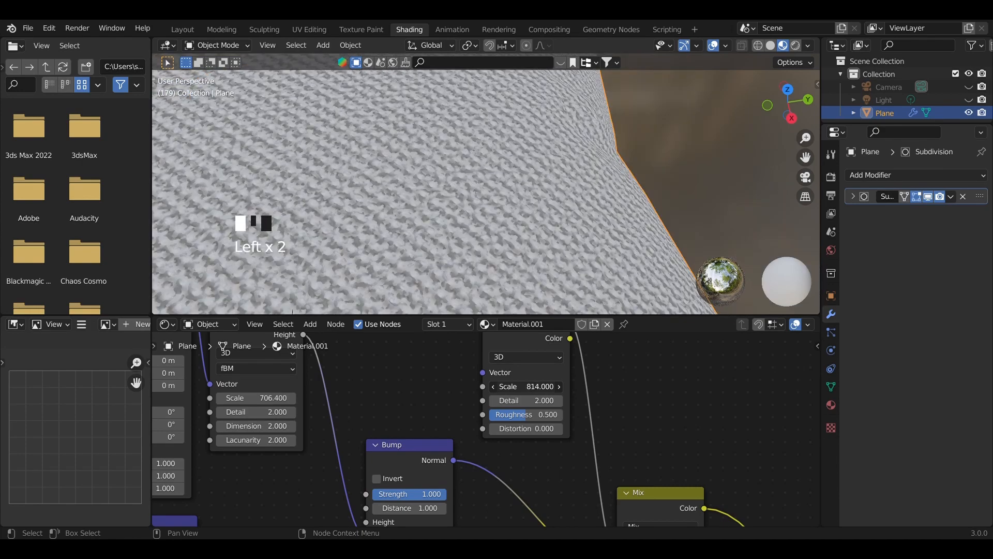
pyautogui.scroll(-5, 466, 181)
pyautogui.keyDown('shift'); pyautogui.moveTo(455, 186); pyautogui.dragTo(472, 171, button='middle'); pyautogui.keyUp('shift')
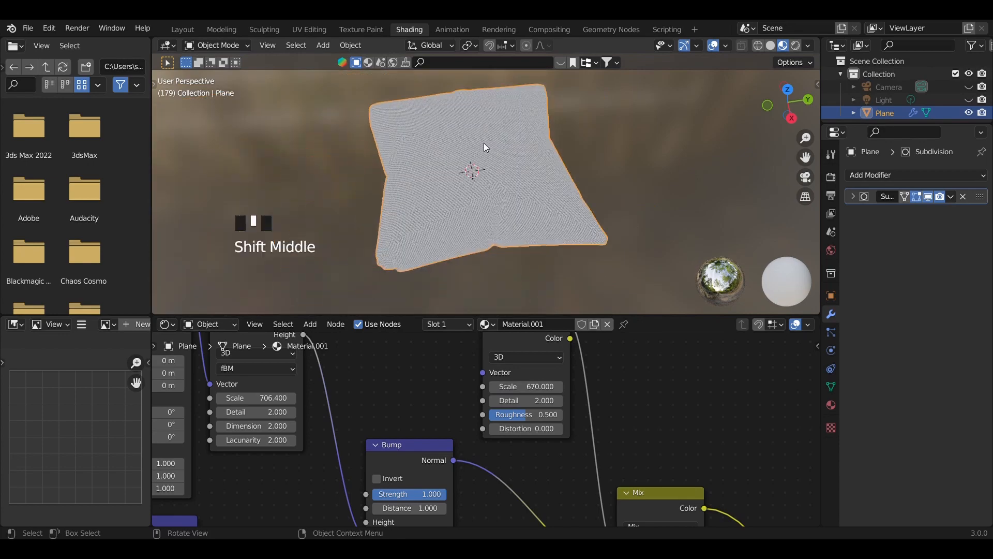
# - Switch the viewport to rendered shading, unhide the light, and briefly check the camera view
pyautogui.click(796, 45)
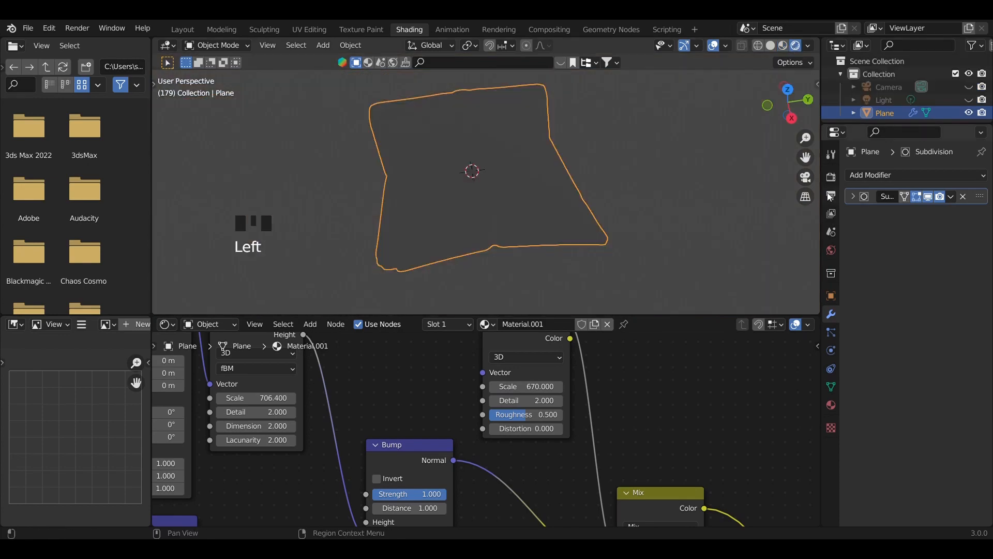
pyautogui.click(969, 99)
pyautogui.scroll(-2, 722, 206)
pyautogui.click(805, 177)
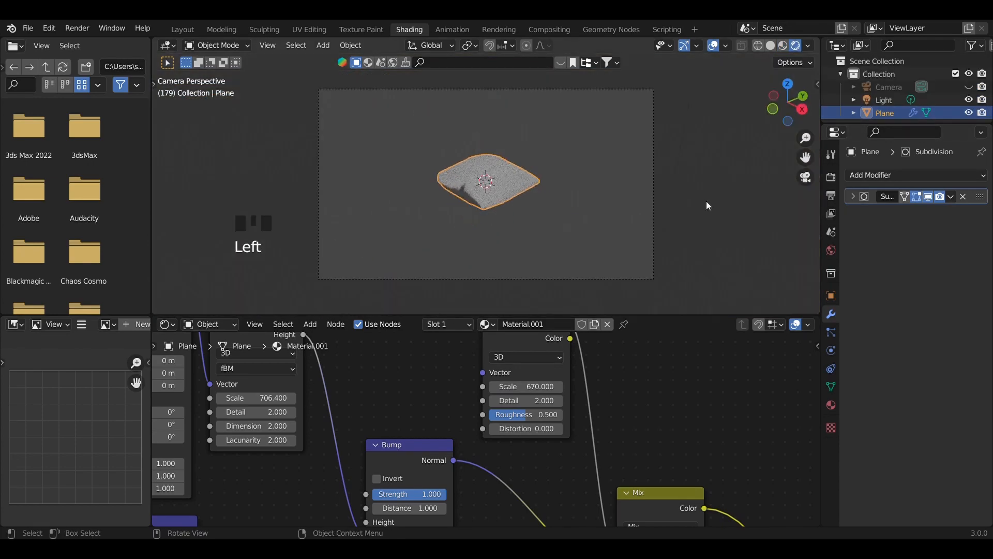
pyautogui.click(805, 177)
# - Add a plane mesh beneath the pillow and scale it up into a large floor
pyautogui.hotkey('shift', 'a')
pyautogui.moveTo(530, 220)
pyautogui.click(590, 219)
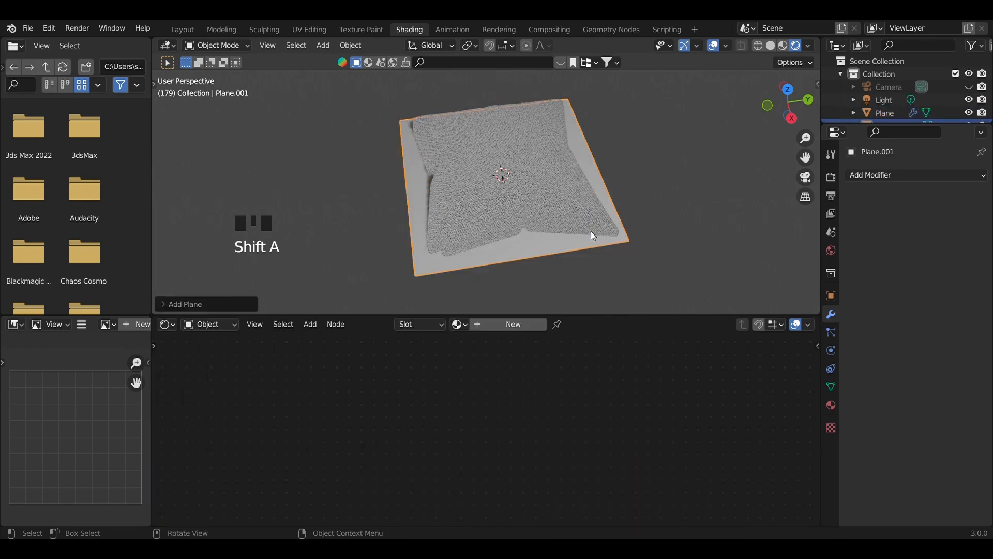
pyautogui.press('s')
pyautogui.click(280, 175)
pyautogui.scroll(-4, 362, 191)
# - Move the pillow up along the global Z axis so it rests on top of the floor plane
pyautogui.moveTo(445, 209); pyautogui.dragTo(455, 167, button='middle')
pyautogui.scroll(3, 454, 178)
pyautogui.click(451, 202)
pyautogui.press('g')
pyautogui.press('z')
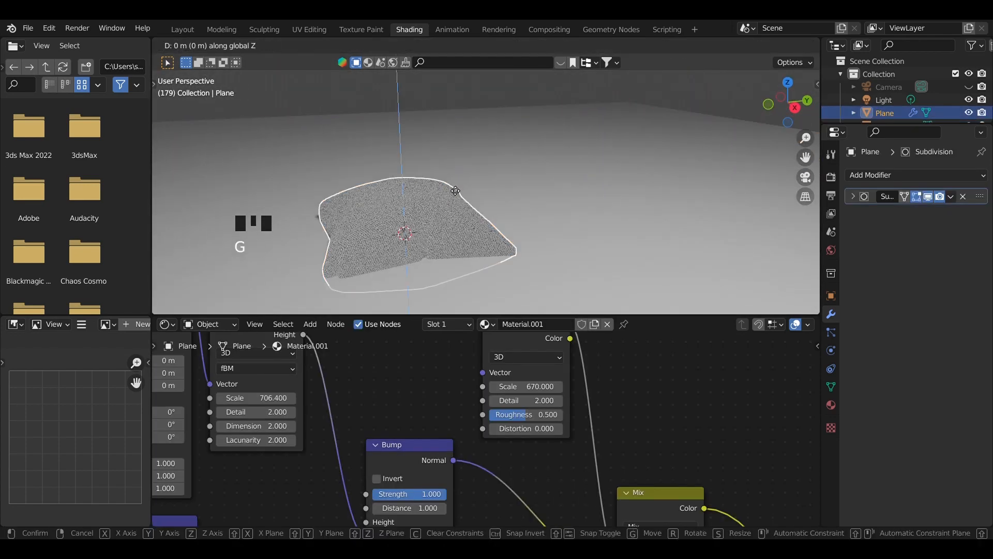
pyautogui.click(443, 175)
pyautogui.scroll(-2, 532, 182)
pyautogui.moveTo(532, 182); pyautogui.dragTo(548, 288, button='middle')
pyautogui.scroll(4, 547, 287)
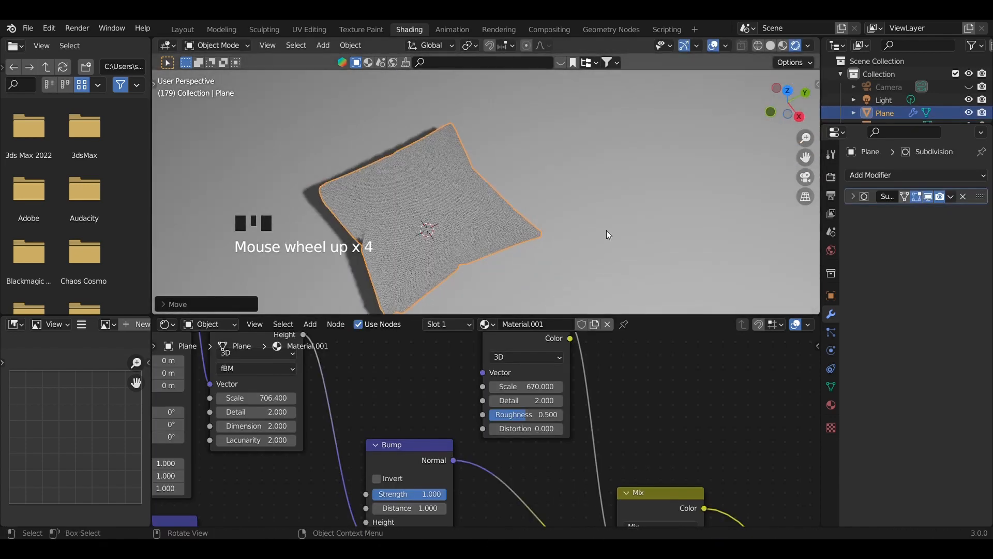
# - Change the Base Color of the pillow's Principled BSDF to a light peach
pyautogui.click(510, 220)
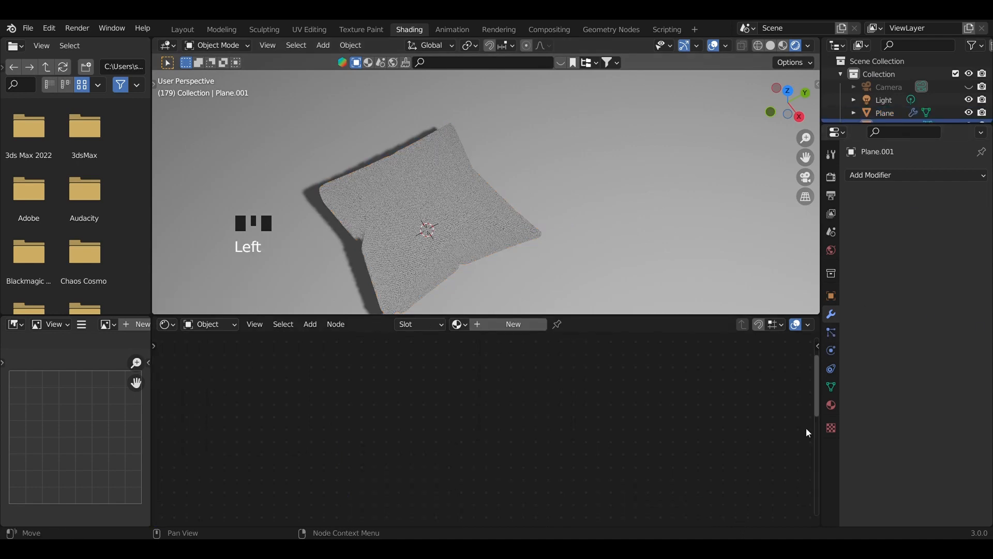
pyautogui.click(413, 225)
pyautogui.scroll(-2, 585, 474)
pyautogui.moveTo(623, 461); pyautogui.dragTo(616, 336, button='middle')
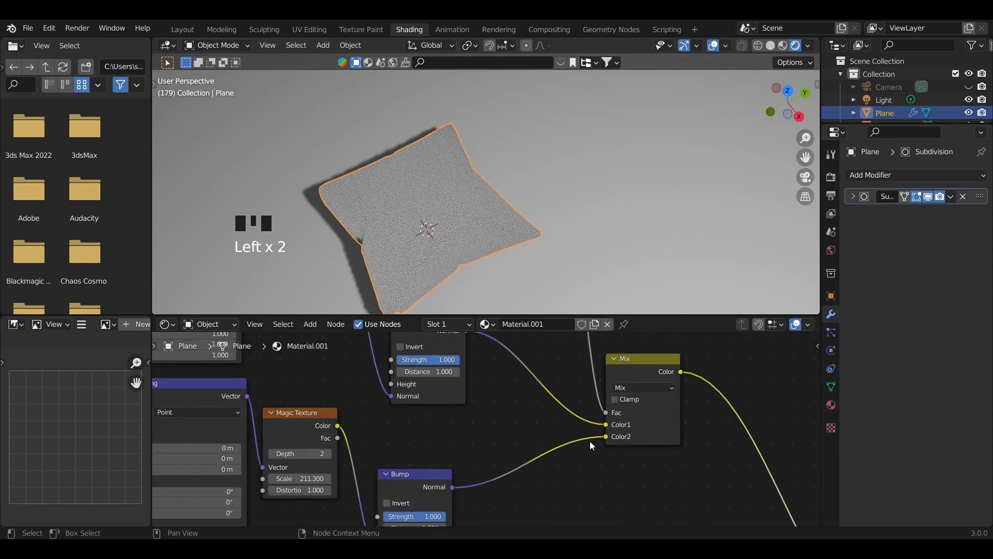
pyautogui.scroll(-10, 579, 426)
pyautogui.scroll(3, 664, 419)
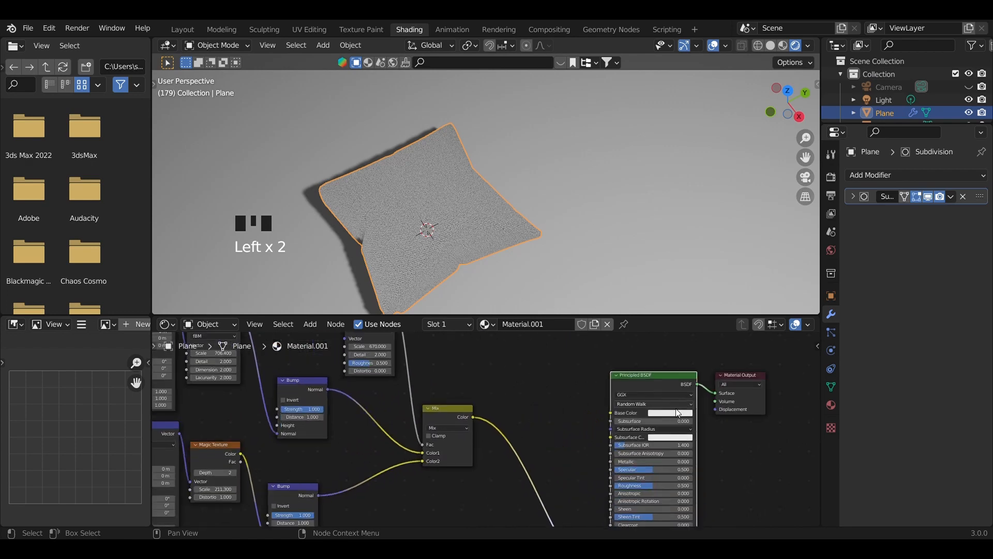
pyautogui.click(670, 413)
pyautogui.click(665, 350)
pyautogui.scroll(6, 690, 409)
pyautogui.click(626, 421)
pyautogui.click(634, 192)
# - Set the render engine to Cycles and inspect the rendered pillow from another angle
pyautogui.click(833, 177)
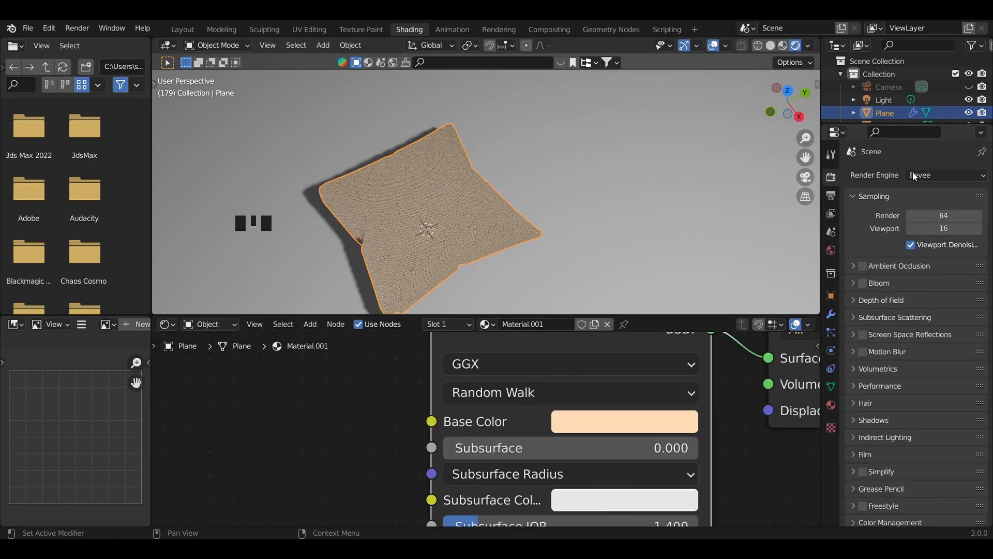
pyautogui.click(929, 174)
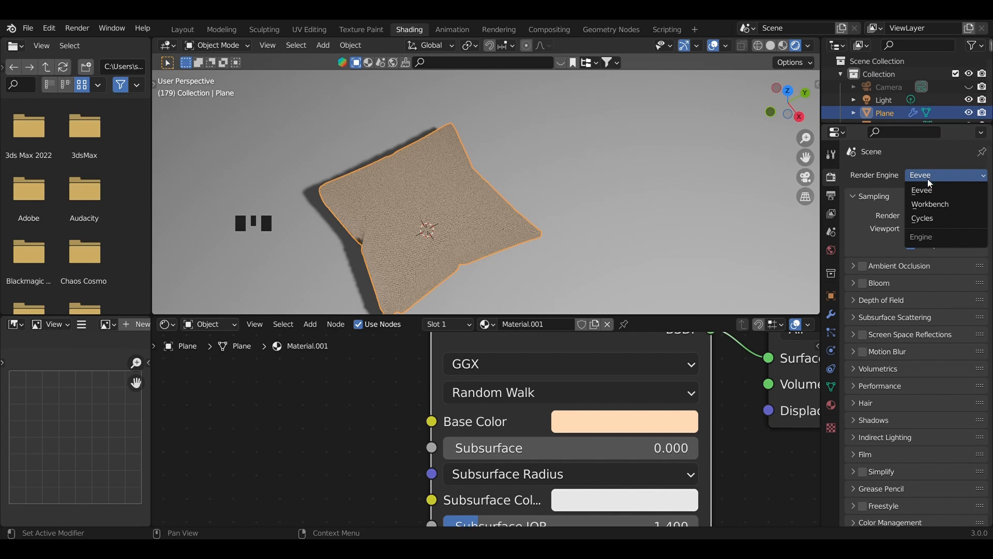
pyautogui.click(942, 218)
pyautogui.scroll(-3, 703, 240)
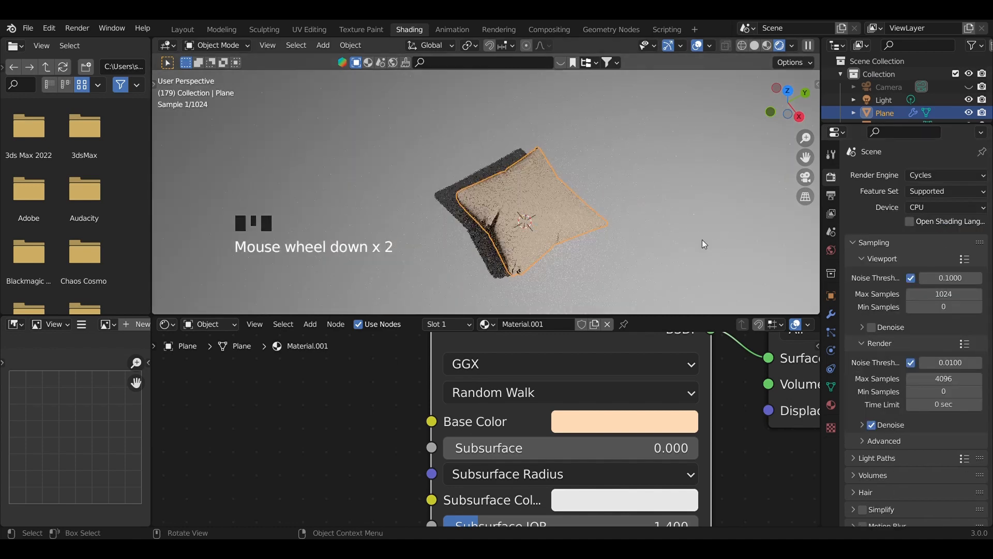
pyautogui.moveTo(681, 250); pyautogui.dragTo(476, 252, button='middle')
pyautogui.scroll(2, 477, 252)
pyautogui.scroll(3, 476, 253)
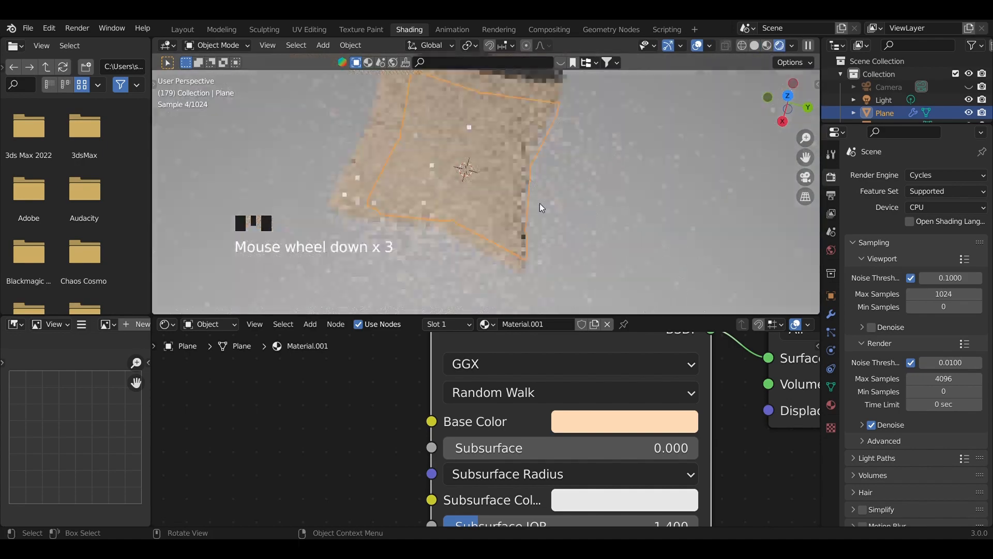
pyautogui.scroll(-1, 539, 203)
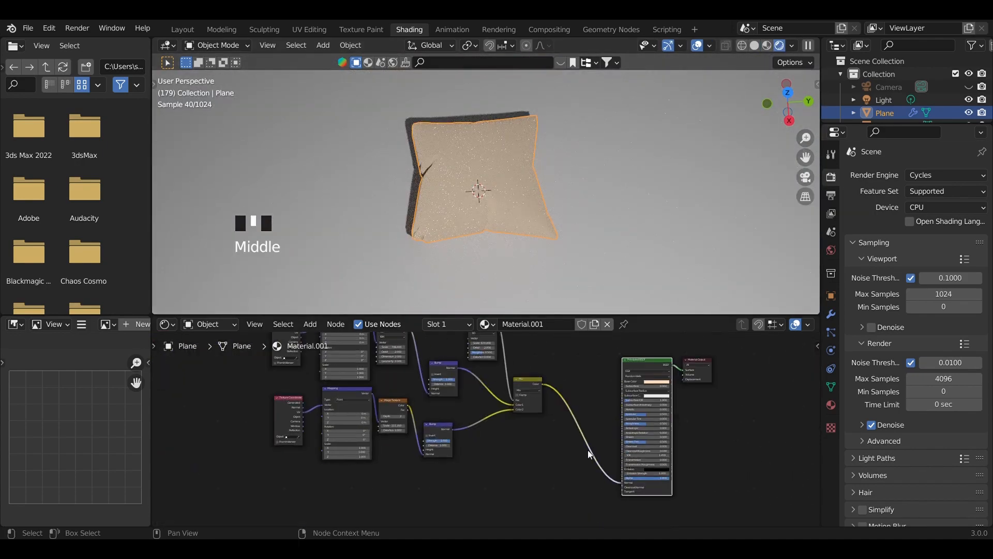
# - Move the Magic Texture's link on its Bump node from the Normal input to the Height input
pyautogui.scroll(4, 486, 443)
pyautogui.scroll(3, 487, 443)
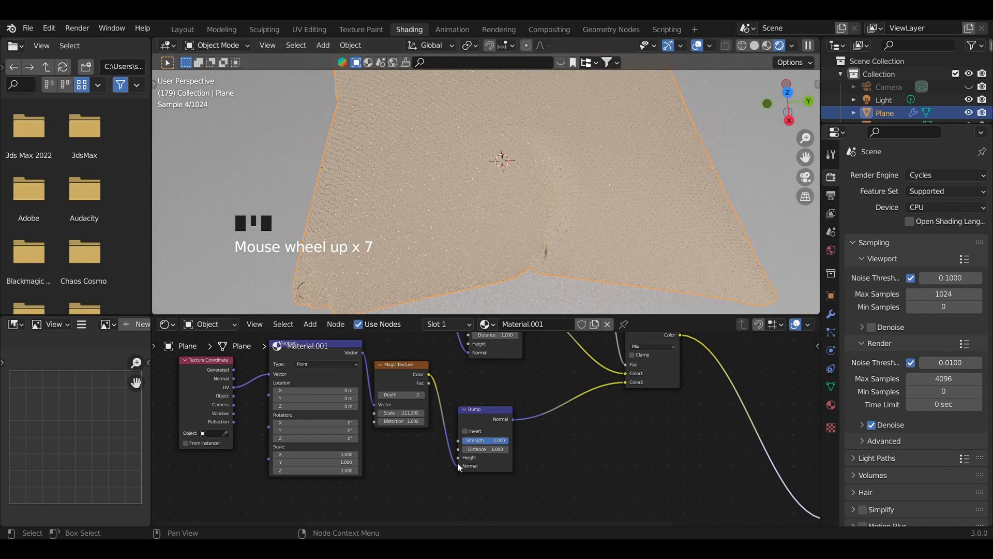
pyautogui.moveTo(456, 467); pyautogui.dragTo(458, 455)
# - Move the Musgrave Texture's link on its Bump node from the Normal input to the Height input
pyautogui.moveTo(590, 453); pyautogui.dragTo(598, 508, button='middle')
pyautogui.scroll(-4, 564, 445)
pyautogui.moveTo(517, 429); pyautogui.dragTo(523, 443, button='middle')
pyautogui.scroll(8, 500, 434)
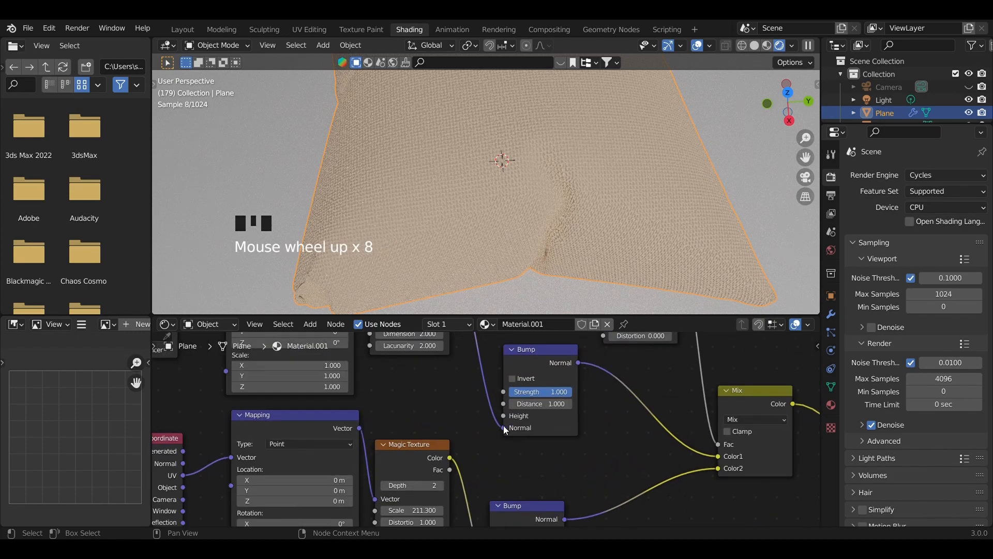
pyautogui.moveTo(504, 426); pyautogui.dragTo(499, 416)
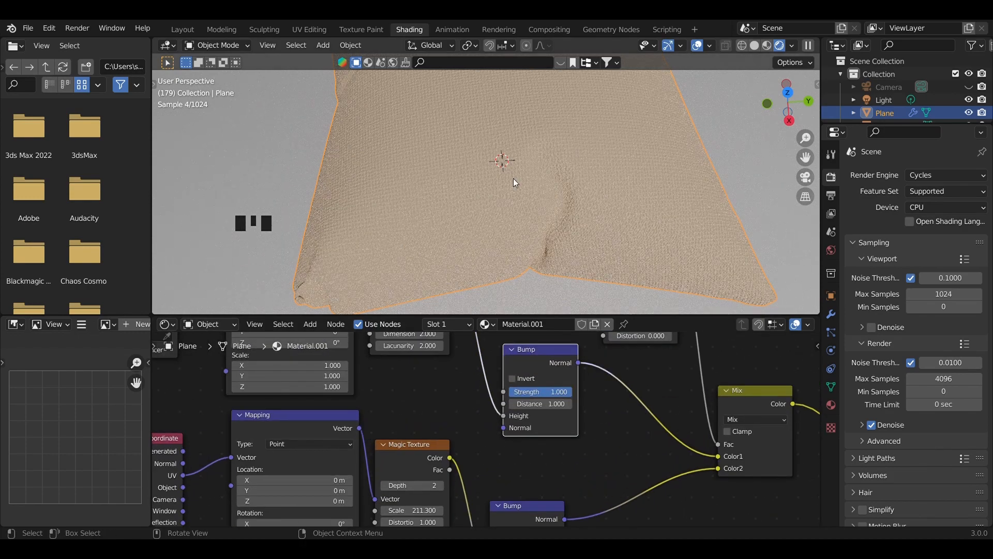
pyautogui.scroll(-10, 545, 428)
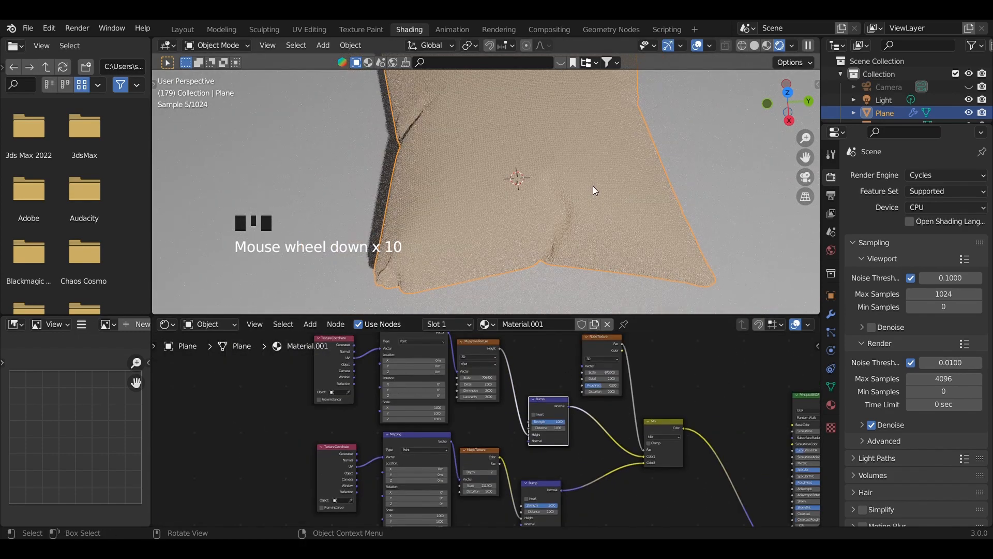
# - Give the floor plane a new material with a yellow-orange Base Color
pyautogui.doubleClick(570, 293)
pyautogui.click(514, 325)
pyautogui.click(580, 434)
pyautogui.click(596, 368)
pyautogui.scroll(-3, 487, 191)
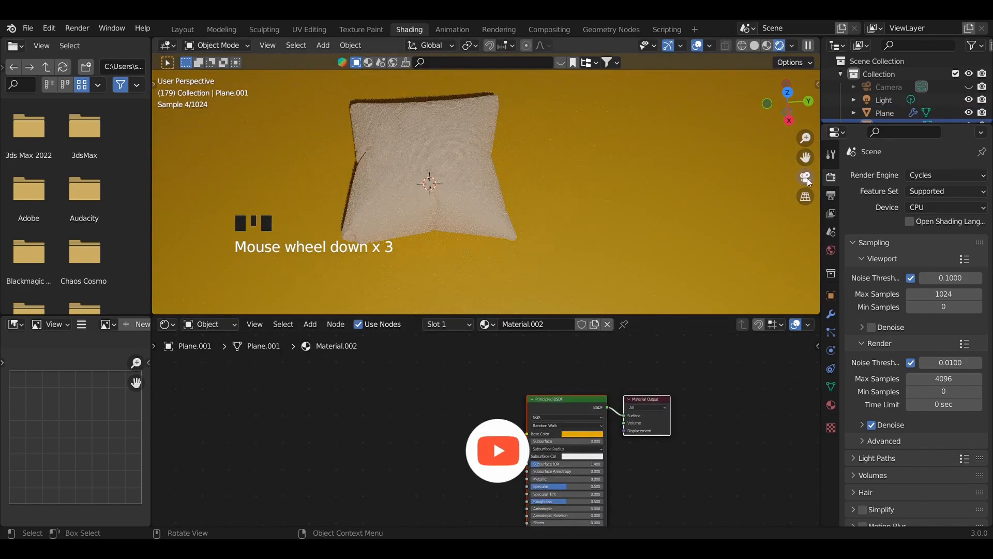